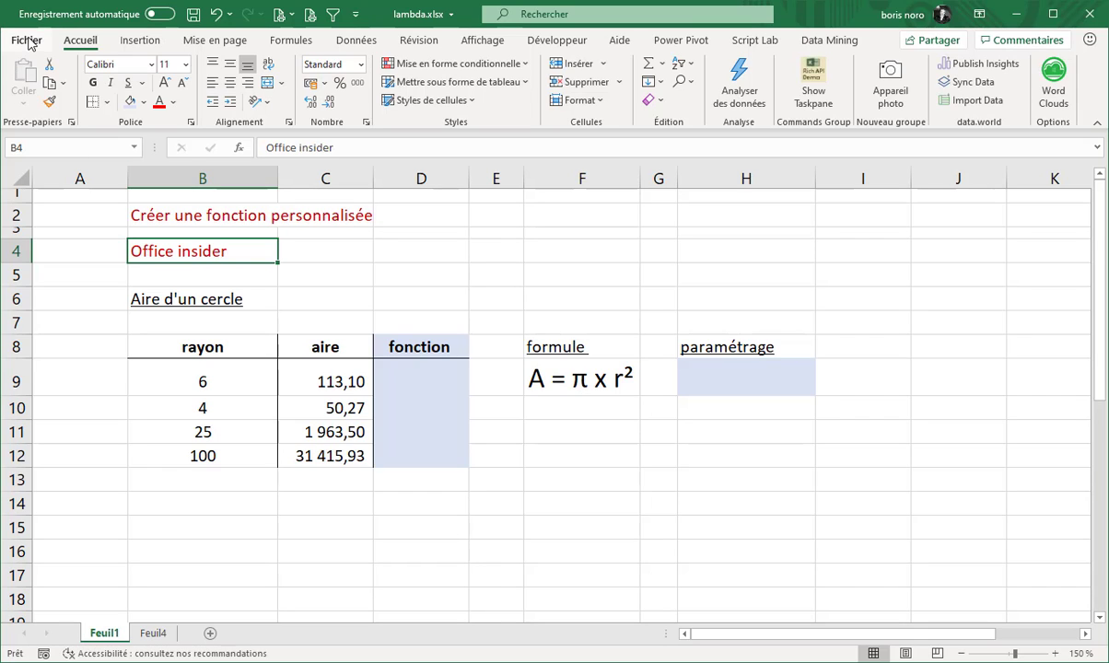
Step: Open the Office Insider options on the account page to check how the update channel can be changed
{"action": "left_click", "coordinate": [25, 39]}
{"action": "left_click", "coordinate": [73, 568]}
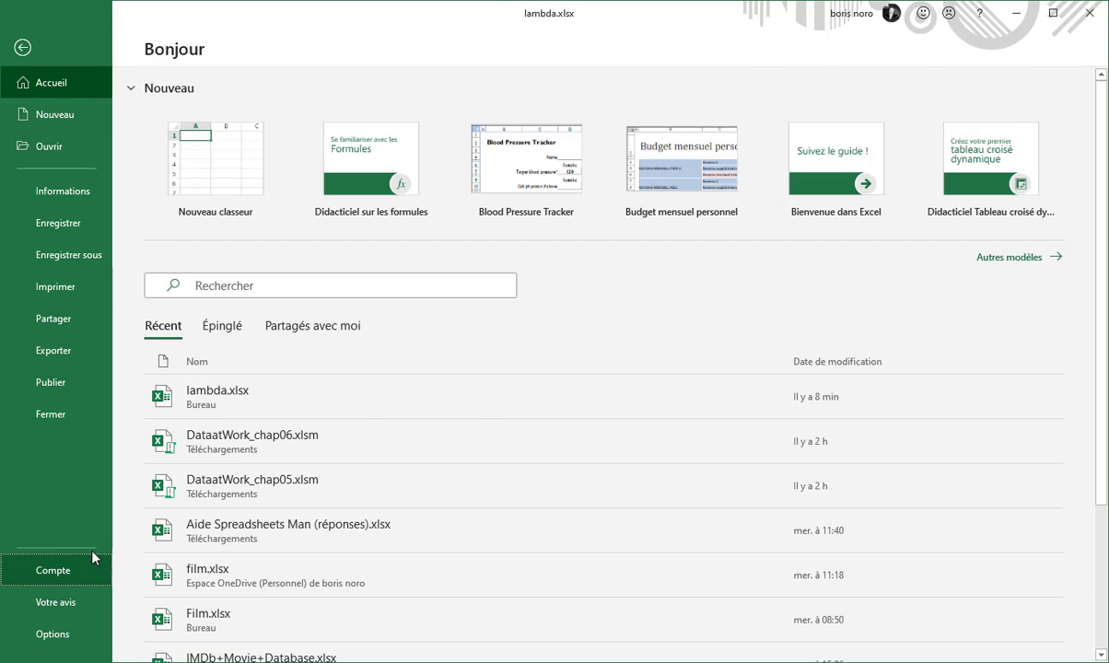
{"action": "left_click", "coordinate": [565, 448]}
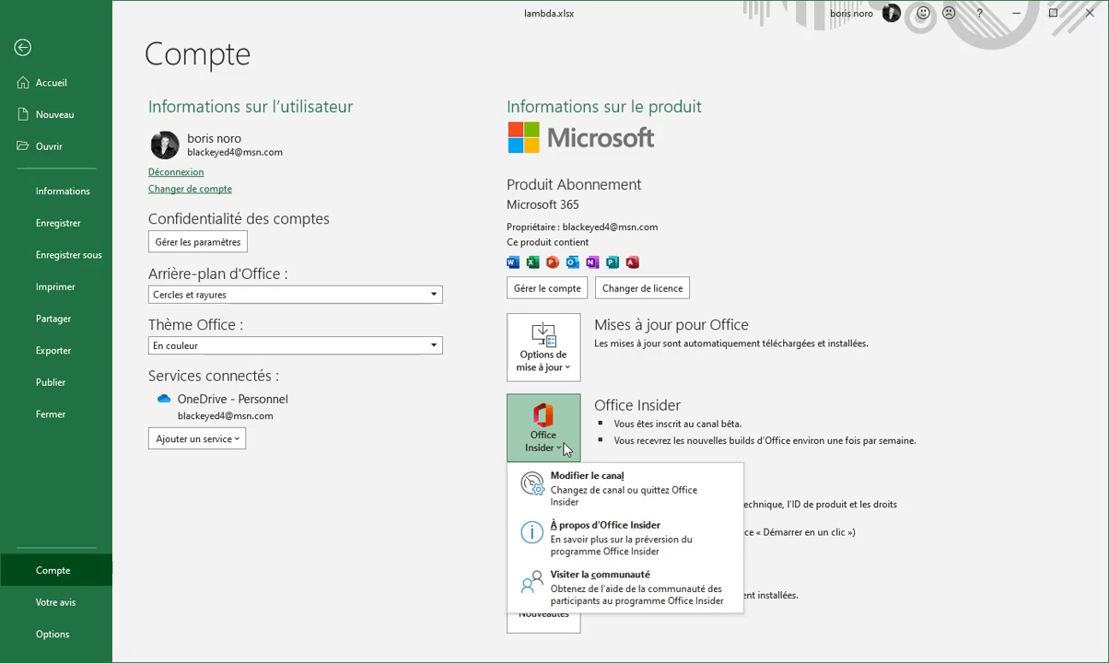
{"action": "left_click", "coordinate": [538, 486]}
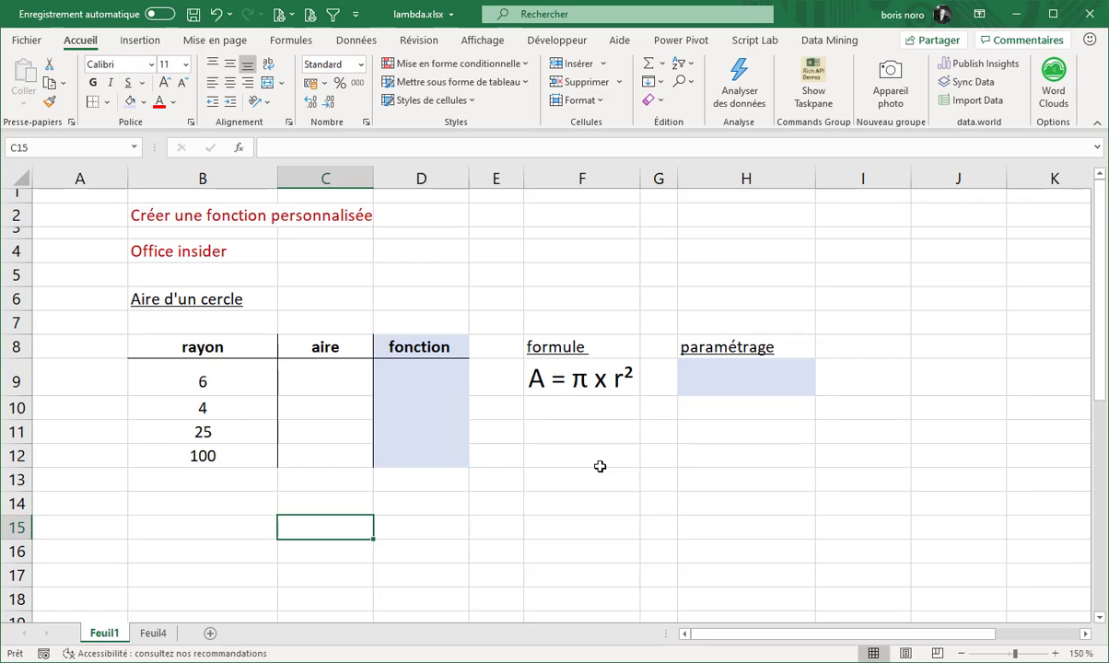
Step: Enter the circle area formula =PI()*B9^2 in C9, based on the radius in B9
{"action": "left_click", "coordinate": [568, 379]}
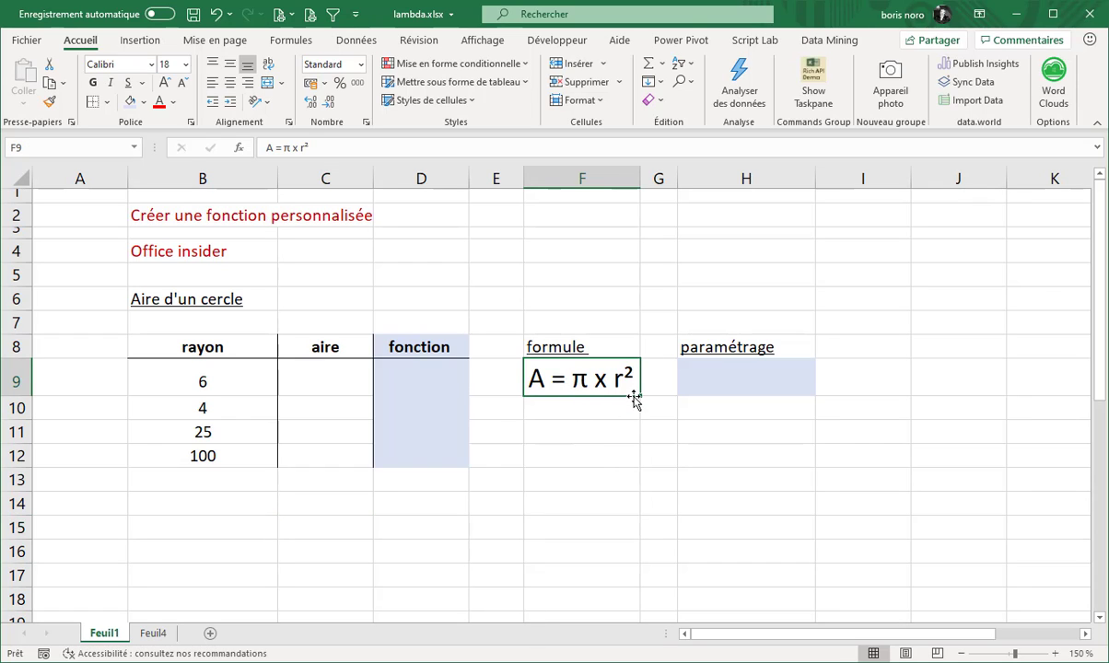
{"action": "key", "text": "Left"}
{"action": "key", "text": "Left"}
{"action": "key", "text": "Left"}
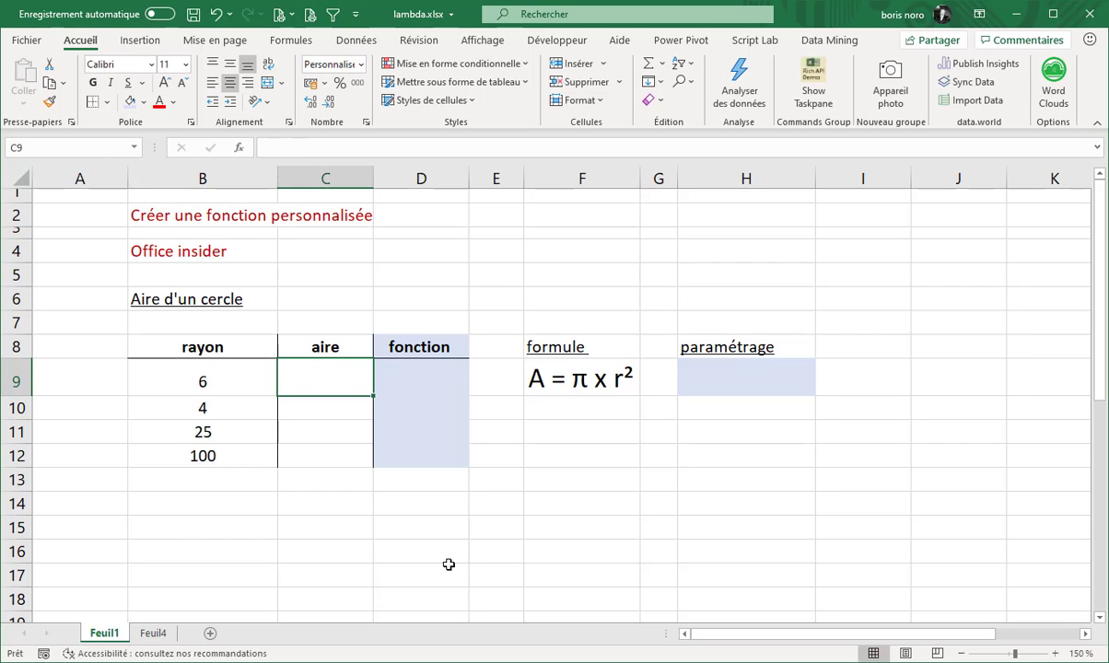
{"action": "type", "text": "=pi()"}
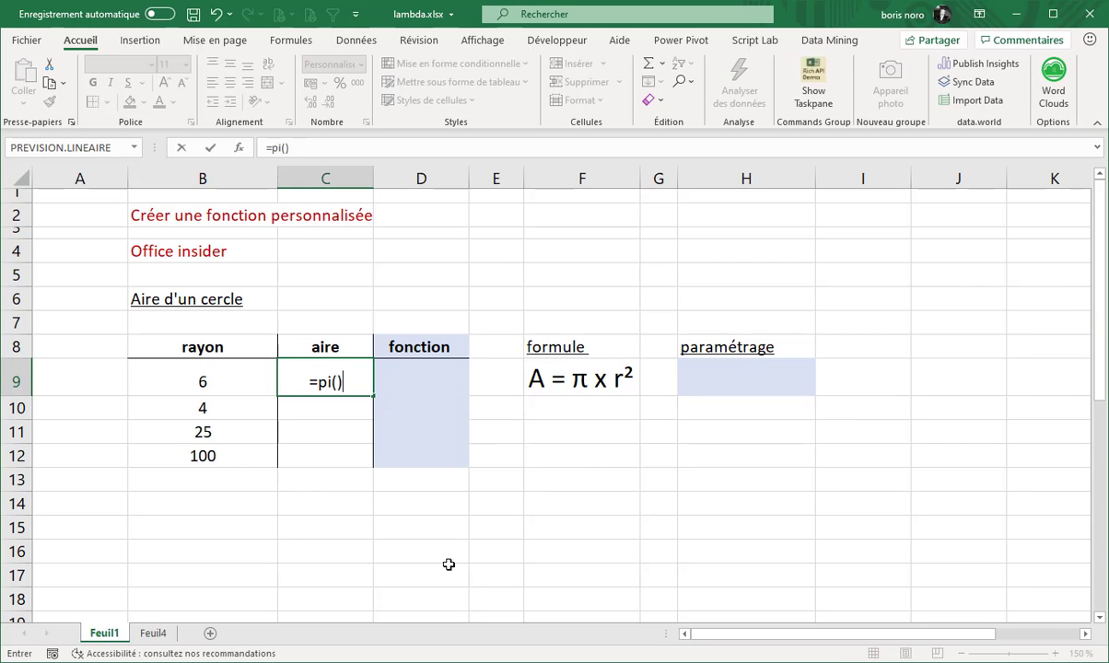
{"action": "type", "text": "*"}
{"action": "left_click", "coordinate": [197, 383]}
{"action": "type", "text": "^2"}
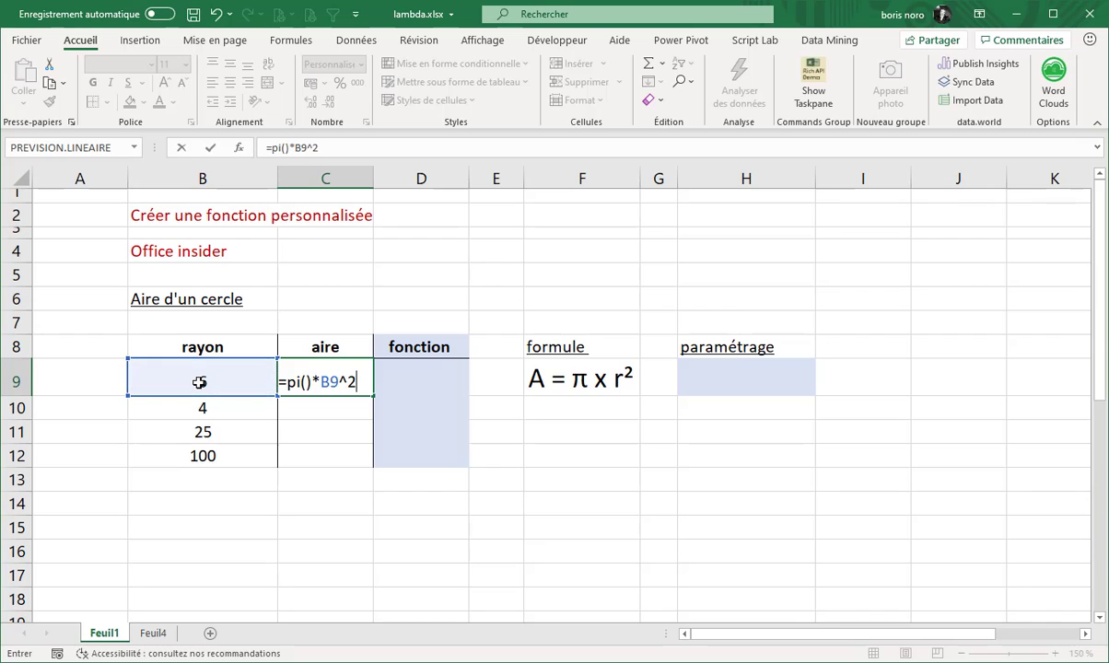
{"action": "key", "text": "Return"}
{"action": "key", "text": "Up"}
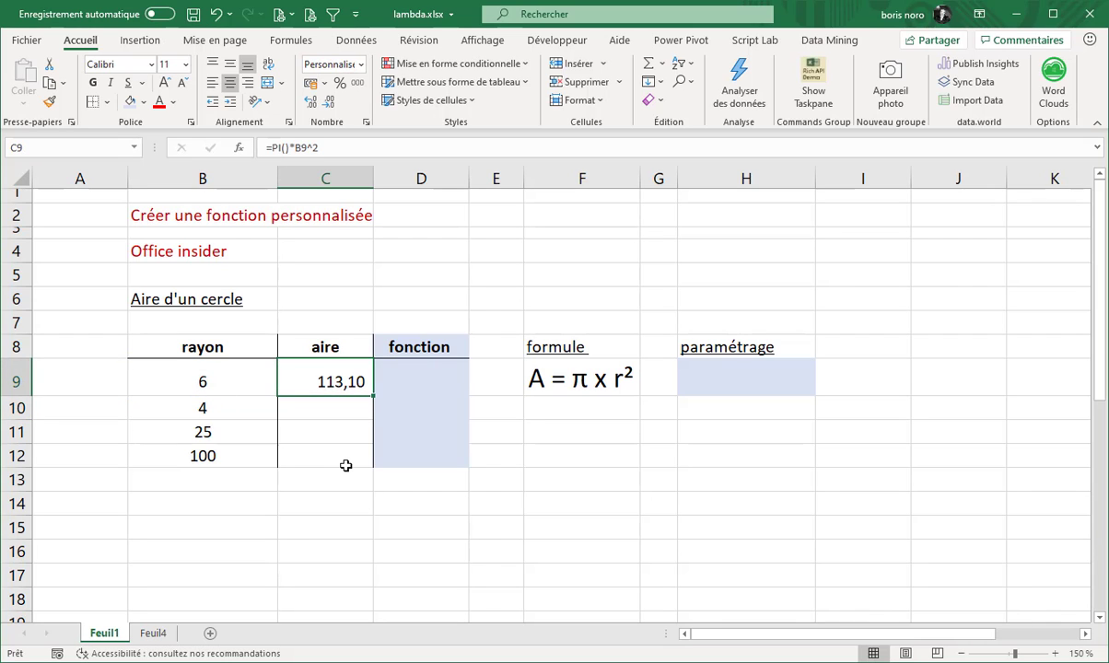
Step: Copy the circle area formula from C9 down through C12 for the remaining radii
{"action": "left_click_drag", "start_coordinate": [372, 395], "coordinate": [370, 459]}
{"action": "left_click", "coordinate": [333, 410]}
{"action": "left_click", "coordinate": [330, 432]}
{"action": "left_click", "coordinate": [320, 460]}
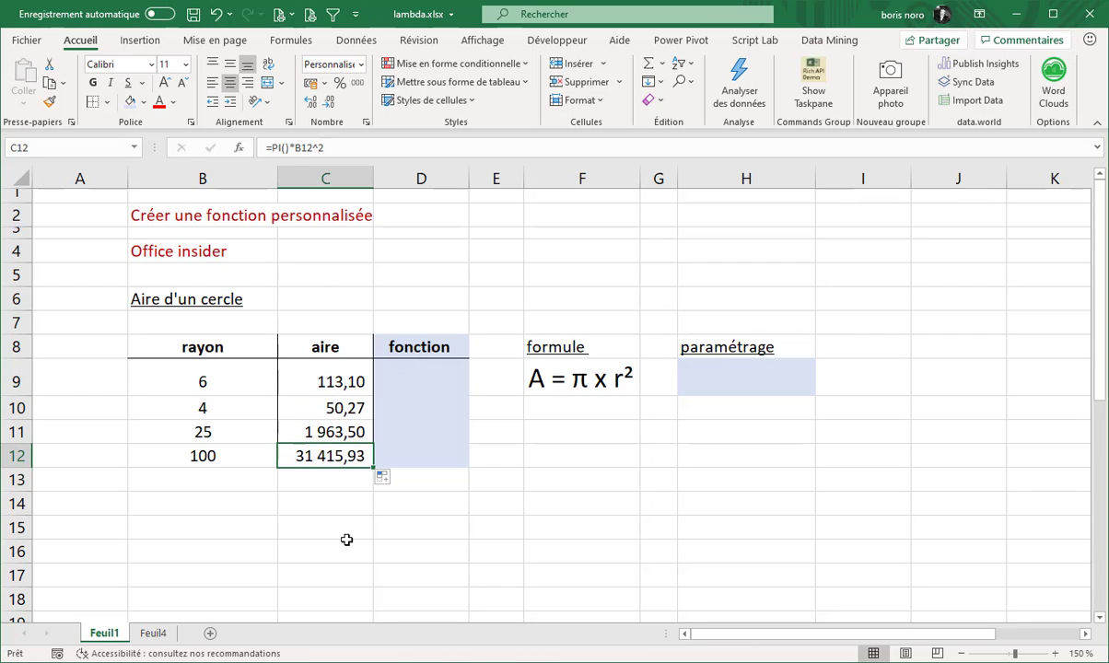
{"action": "left_click", "coordinate": [222, 383]}
{"action": "left_click", "coordinate": [210, 407]}
{"action": "left_click", "coordinate": [208, 431]}
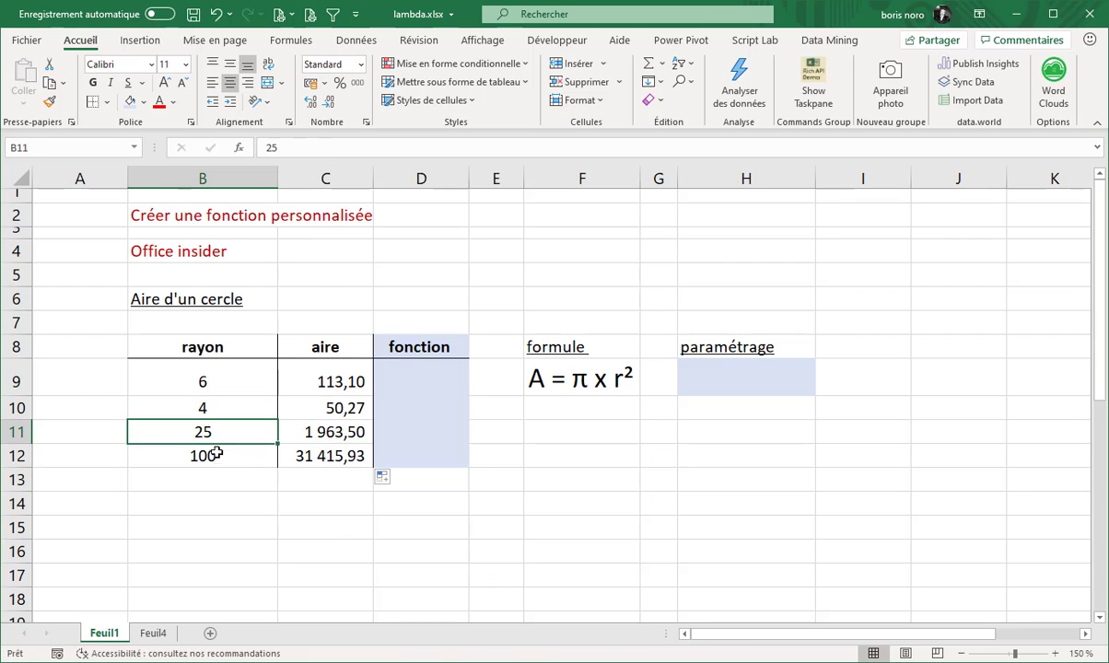
{"action": "left_click", "coordinate": [206, 455]}
{"action": "left_click", "coordinate": [406, 531]}
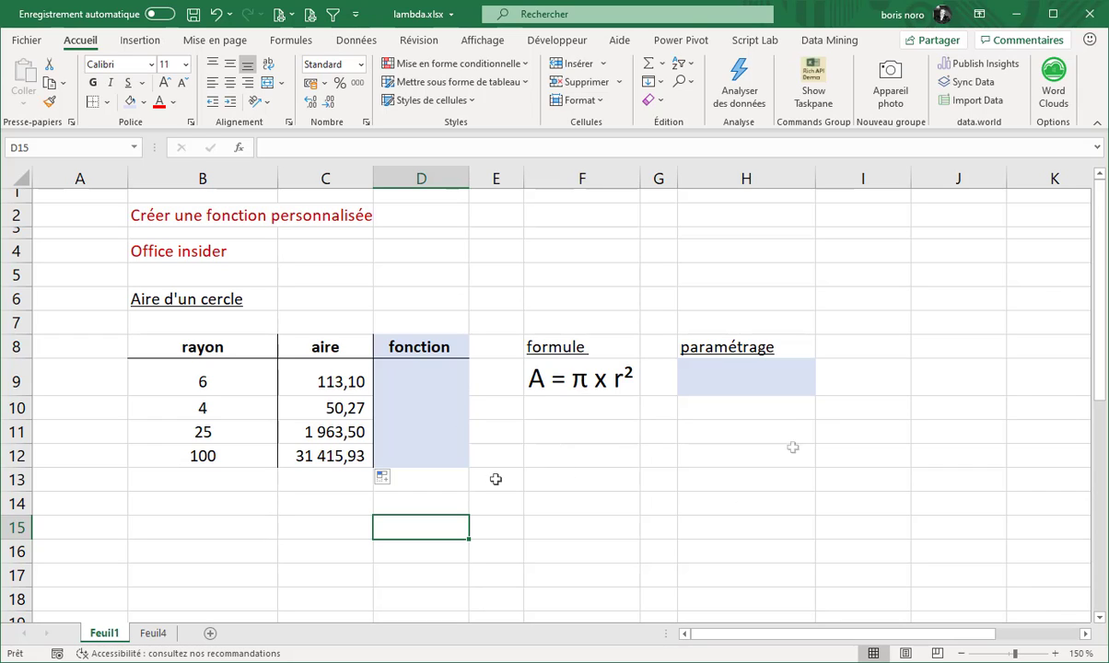
Step: Enter =LAMBDA(r;(PI()*r^2)) in H9 under the paramétrage heading
{"action": "left_click", "coordinate": [764, 373]}
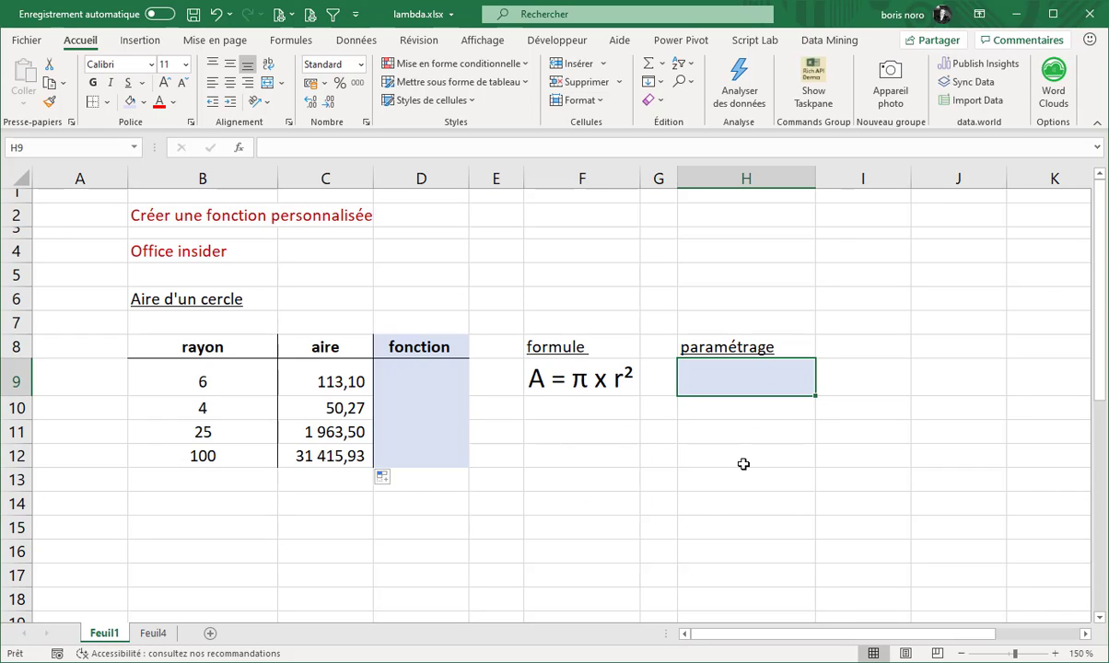
{"action": "type", "text": "="}
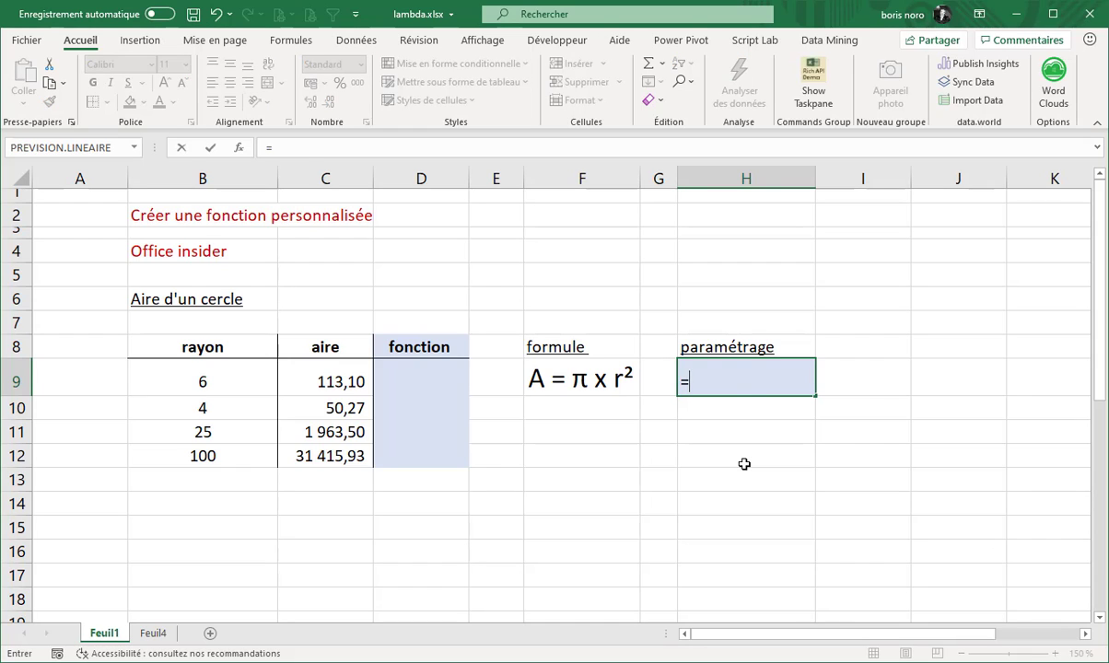
{"action": "type", "text": "LAMBDA("}
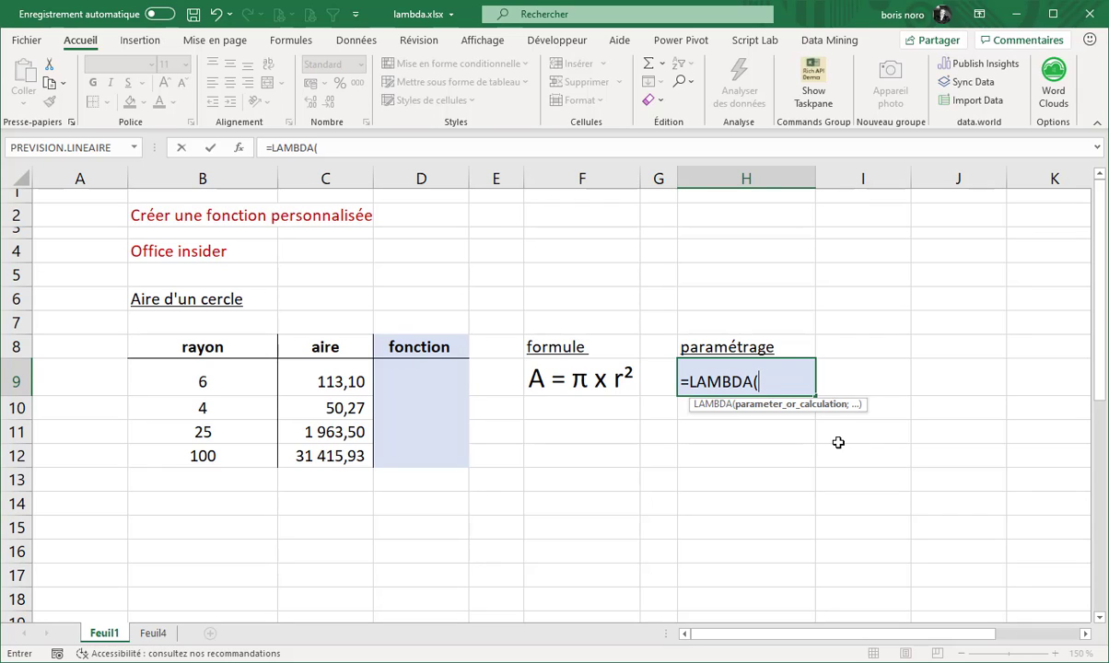
{"action": "type", "text": "r;"}
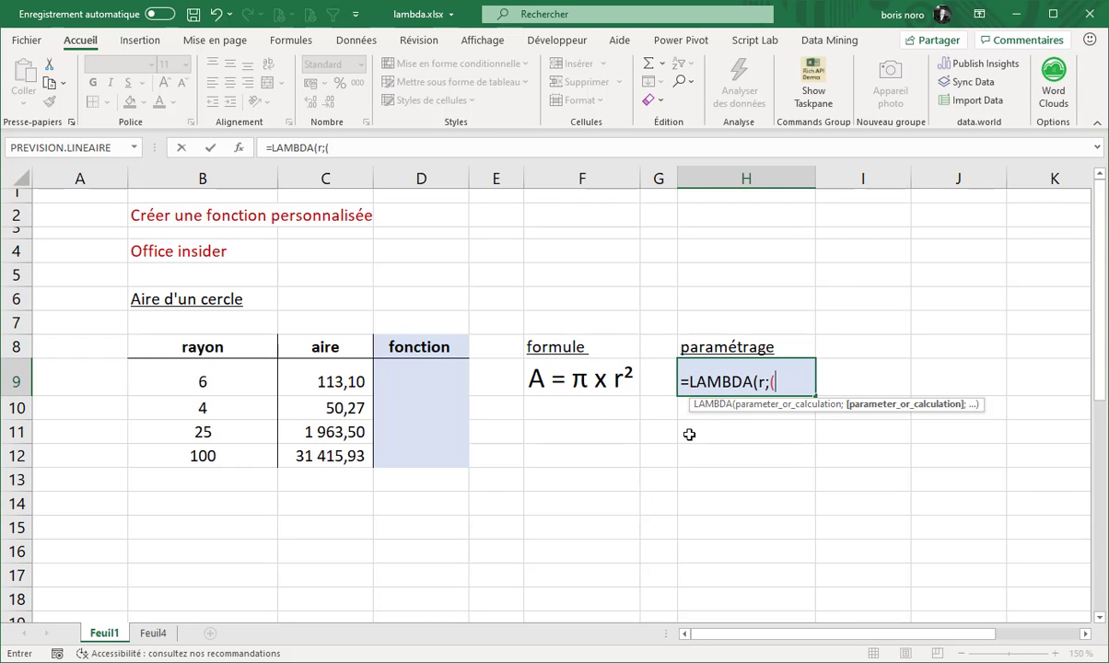
{"action": "type", "text": "(p"}
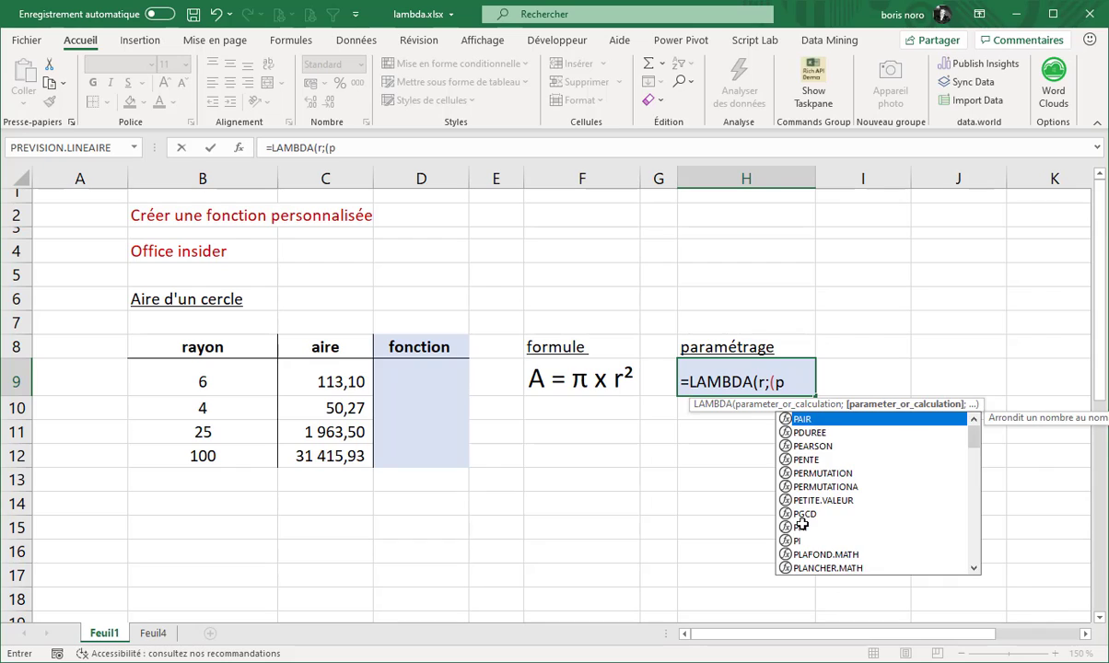
{"action": "type", "text": "i()*"}
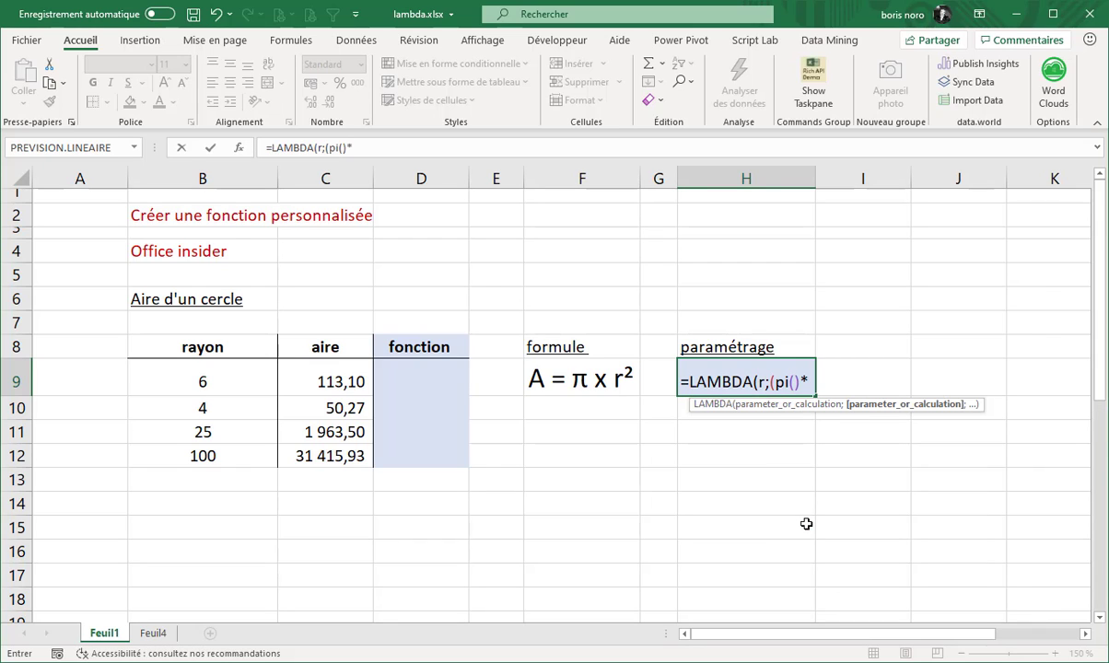
{"action": "type", "text": "r"}
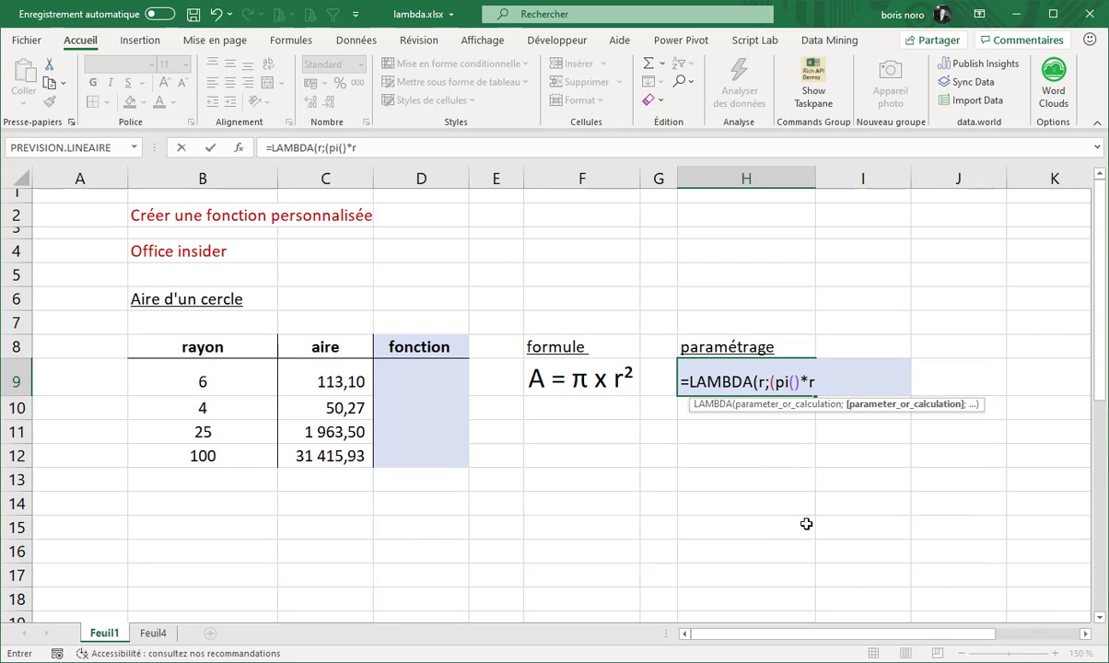
{"action": "type", "text": "^2))"}
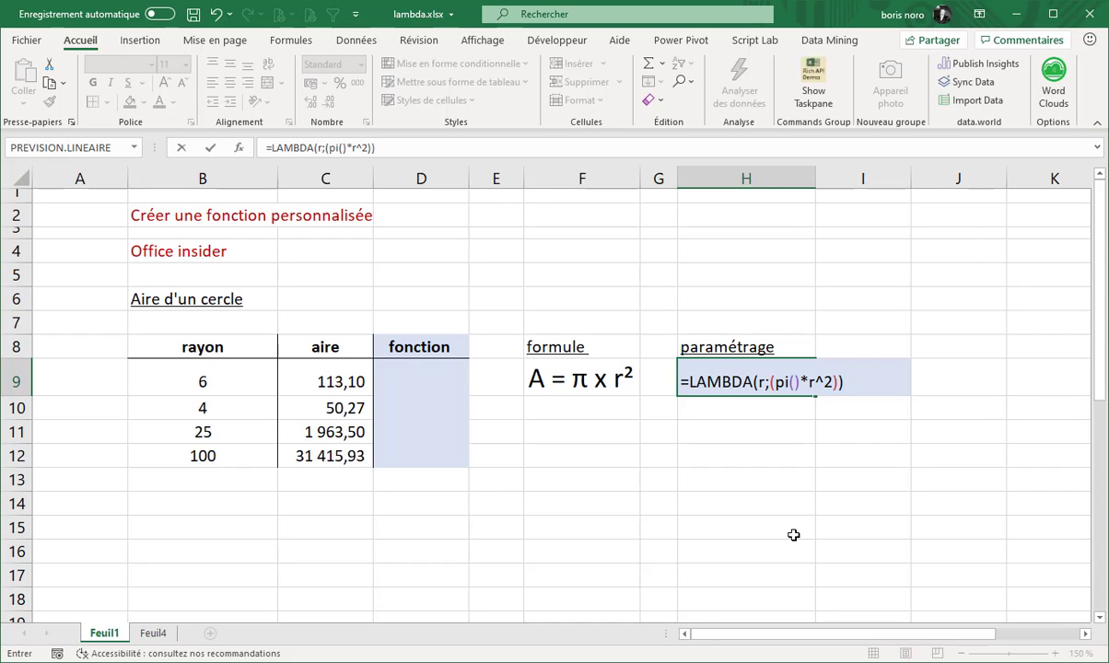
{"action": "key", "text": "ctrl+Return"}
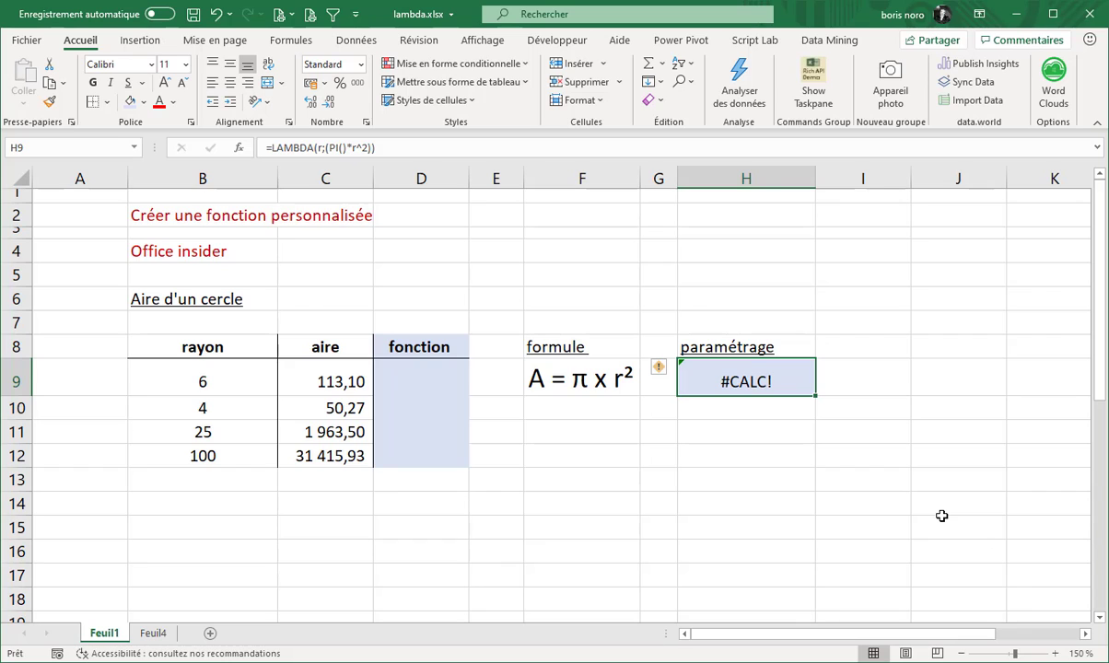
Step: Define the workbook-level name Aire_cercle that refers to the LAMBDA formula copied from H9
{"action": "left_click_drag", "start_coordinate": [385, 149], "coordinate": [266, 148]}
{"action": "key", "text": "ctrl+c"}
{"action": "key", "text": "Escape"}
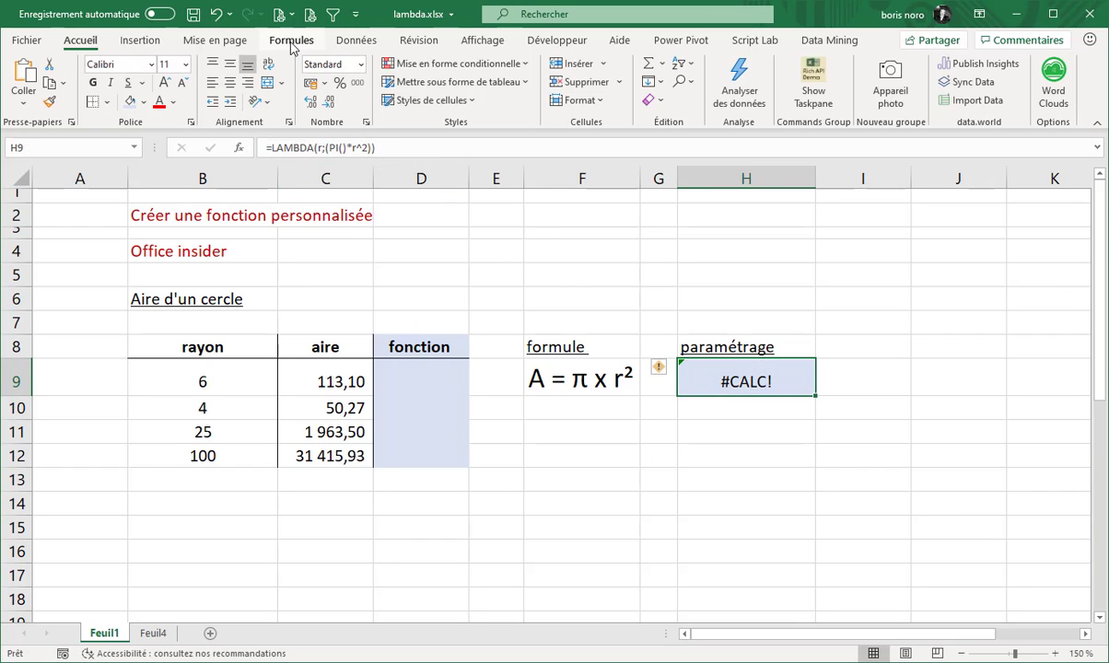
{"action": "left_click", "coordinate": [291, 41]}
{"action": "left_click", "coordinate": [516, 65]}
{"action": "type", "text": "Aire_cercle"}
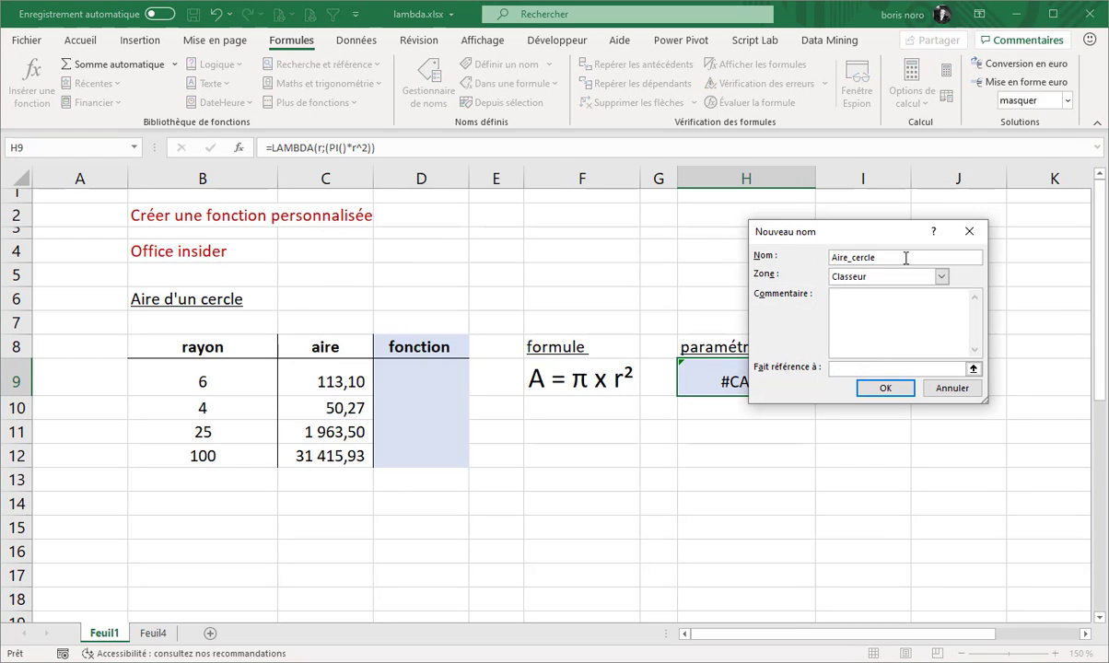
{"action": "left_click", "coordinate": [837, 369]}
{"action": "right_click", "coordinate": [841, 370]}
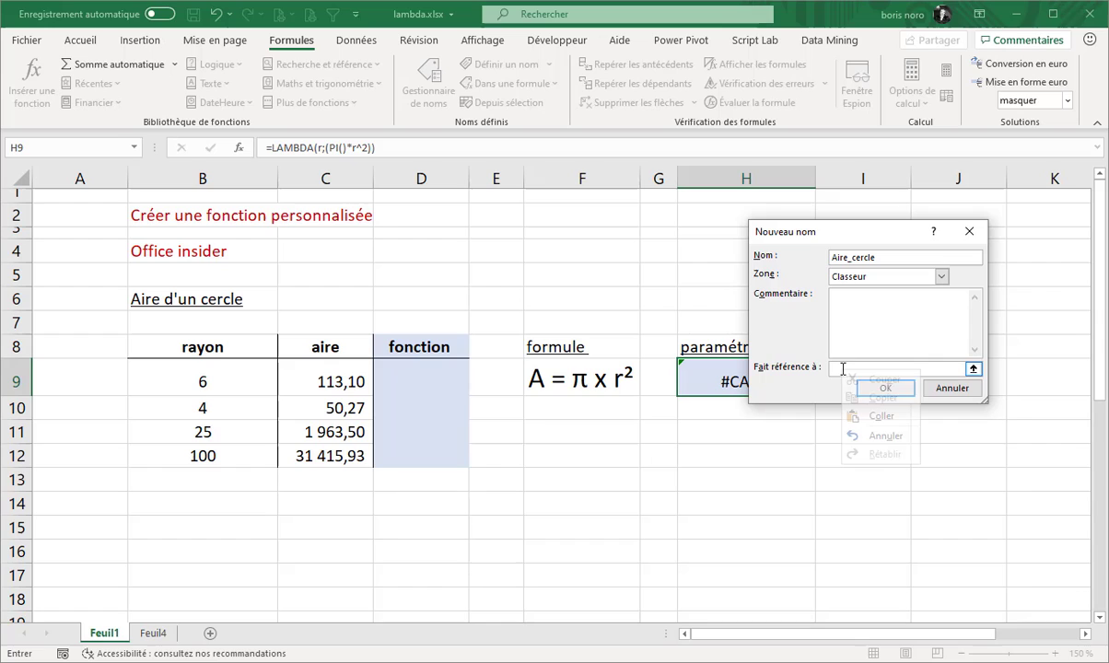
{"action": "left_click", "coordinate": [865, 416]}
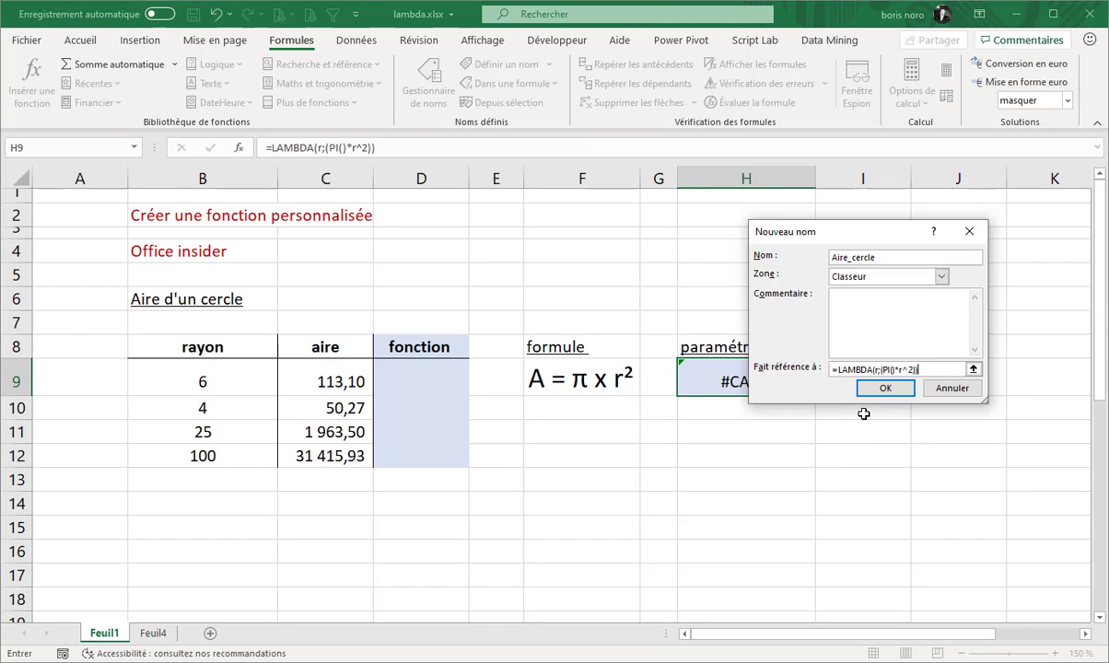
{"action": "left_click", "coordinate": [884, 389]}
Step: Enter =Aire_cercle(B9) in D9 and extend it down the fonction column through D12
{"action": "key", "text": "Left"}
{"action": "key", "text": "Left"}
{"action": "key", "text": "Left"}
{"action": "key", "text": "Left"}
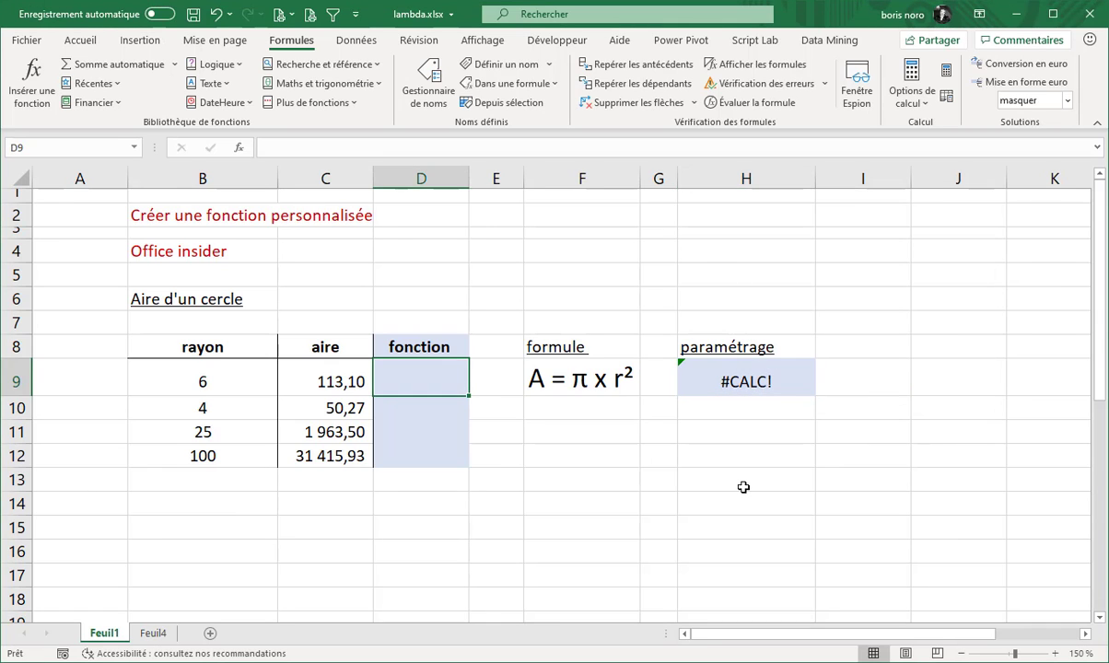
{"action": "type", "text": "="}
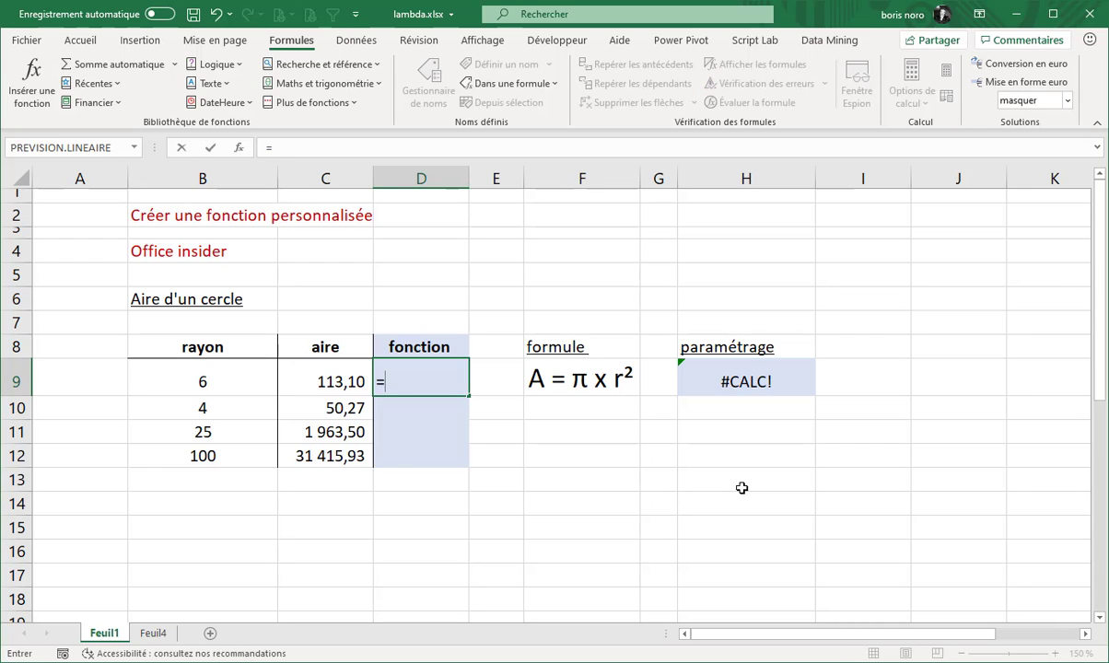
{"action": "type", "text": "ai"}
{"action": "key", "text": "Tab"}
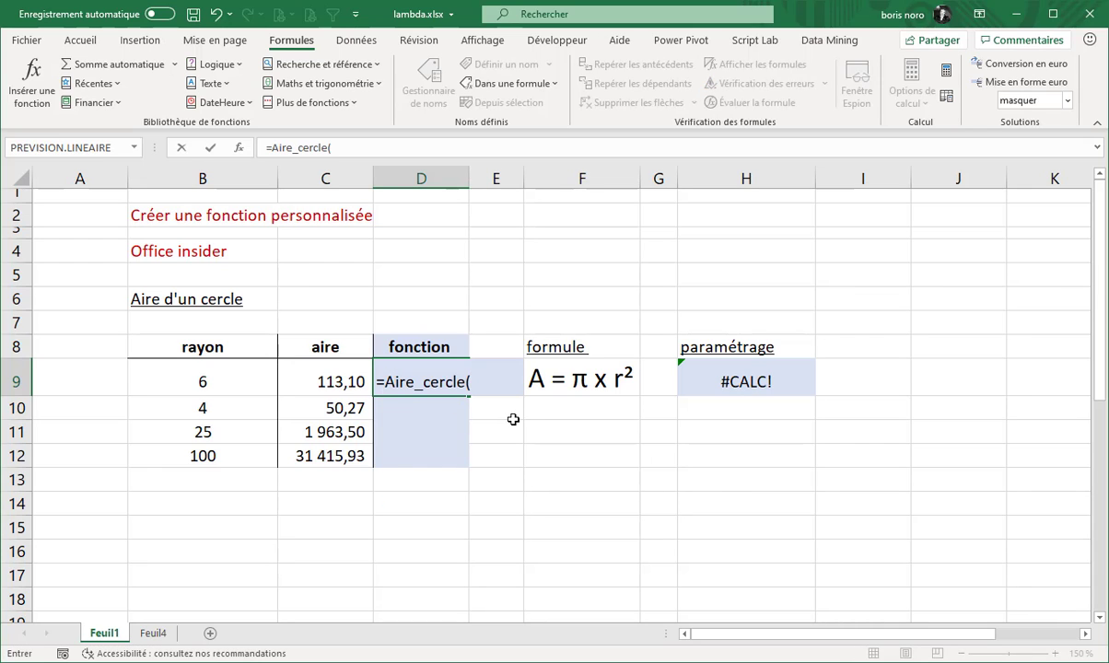
{"action": "left_click", "coordinate": [238, 380]}
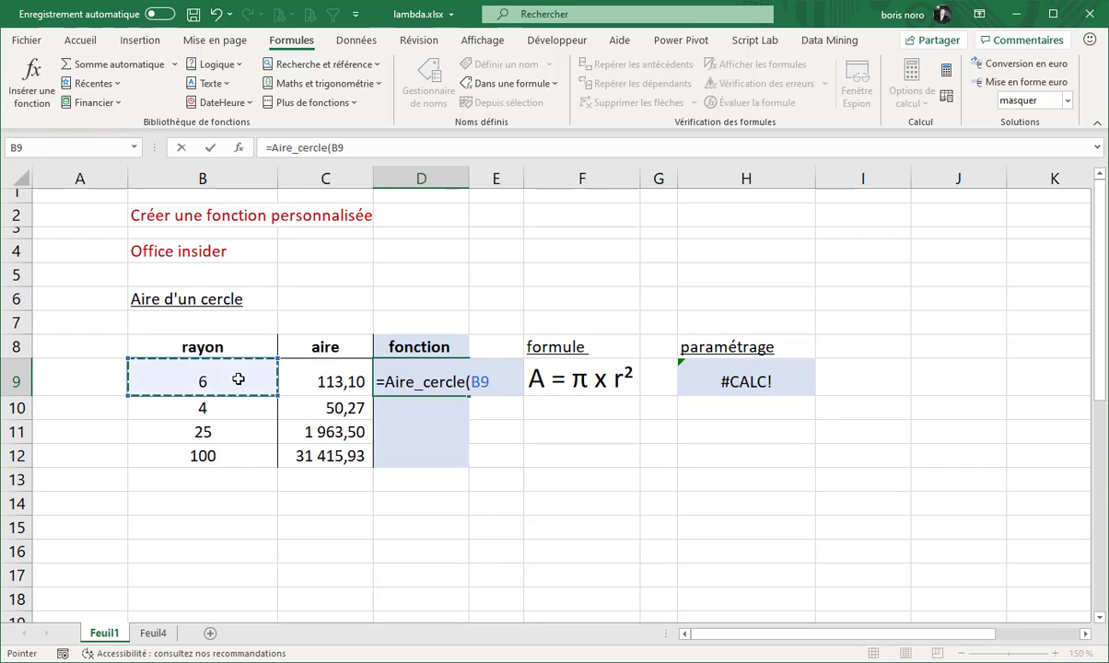
{"action": "type", "text": ")"}
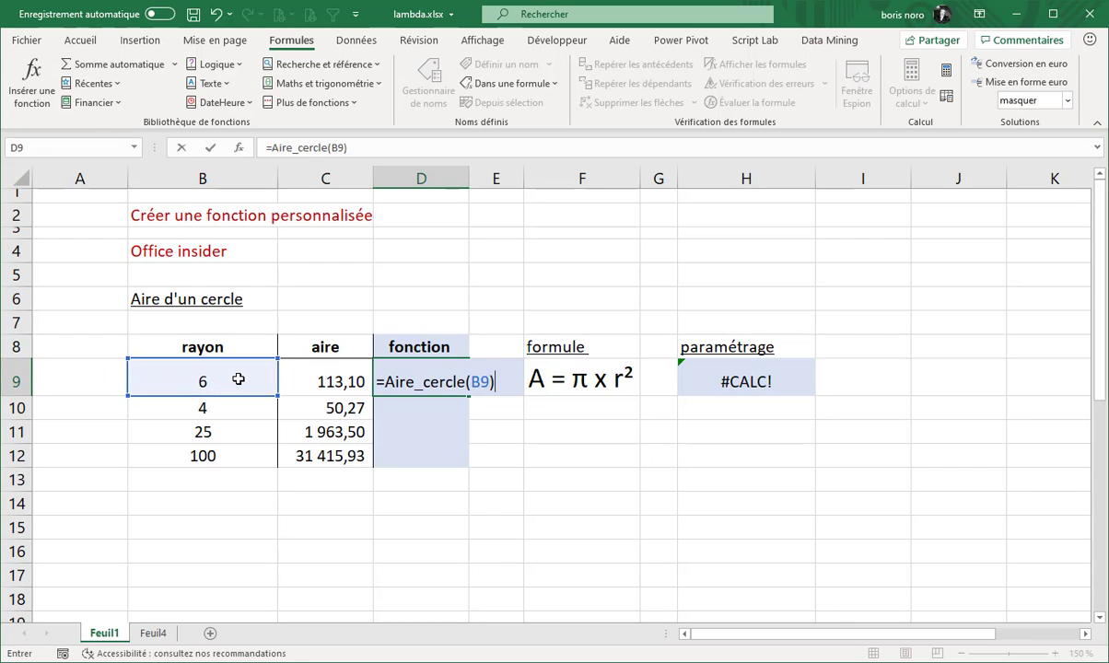
{"action": "key", "text": "Return"}
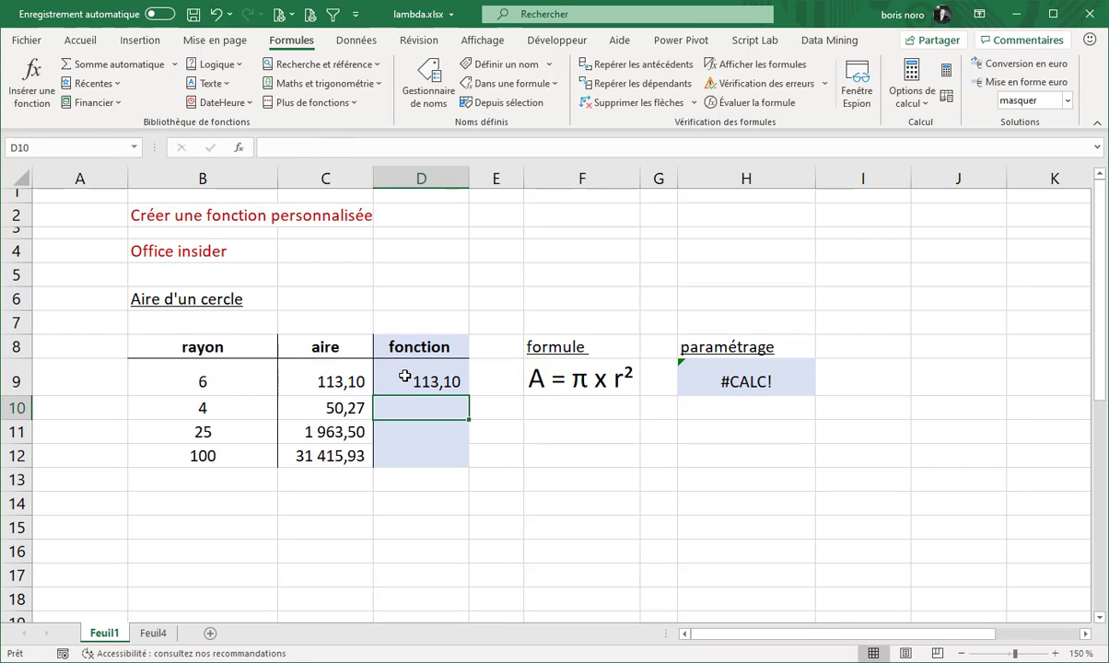
{"action": "left_click_drag", "start_coordinate": [385, 373], "coordinate": [483, 473]}
{"action": "left_click", "coordinate": [763, 495]}
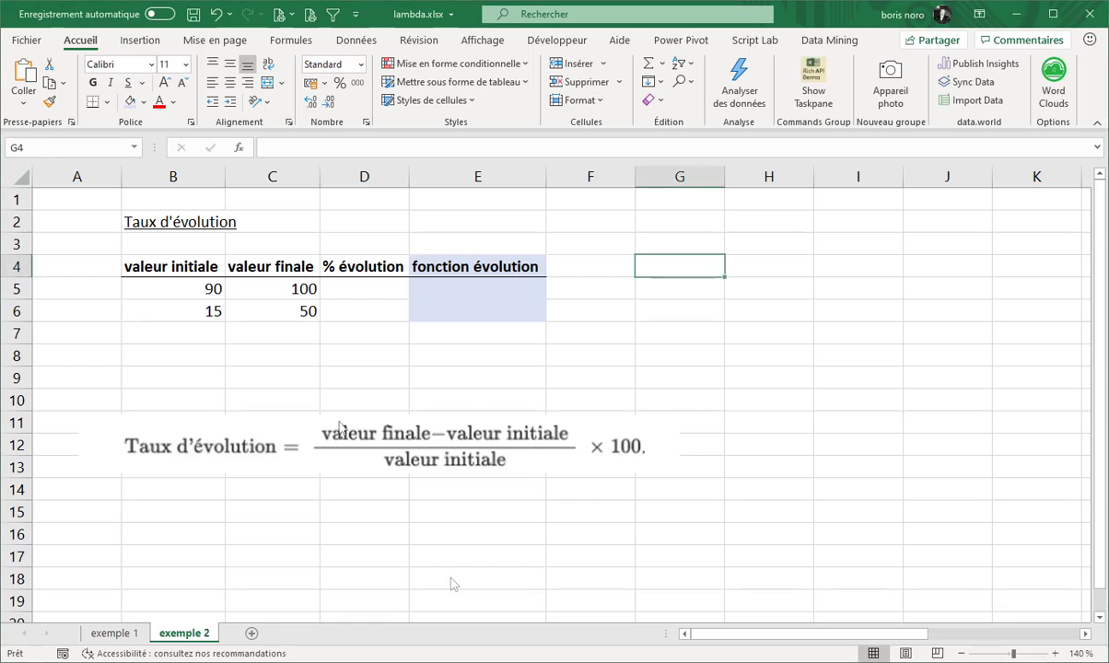
Step: Enter the evolution rate formula =(C5-B5)/B5 in D5 of the % évolution column
{"action": "left_click", "coordinate": [339, 424]}
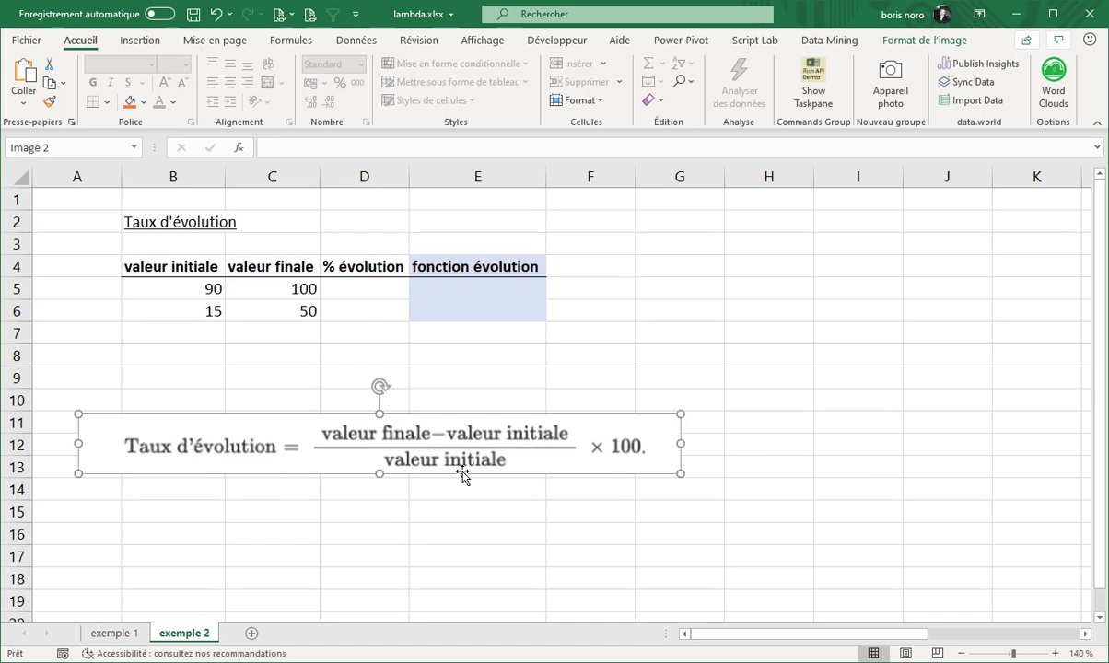
{"action": "left_click", "coordinate": [361, 291]}
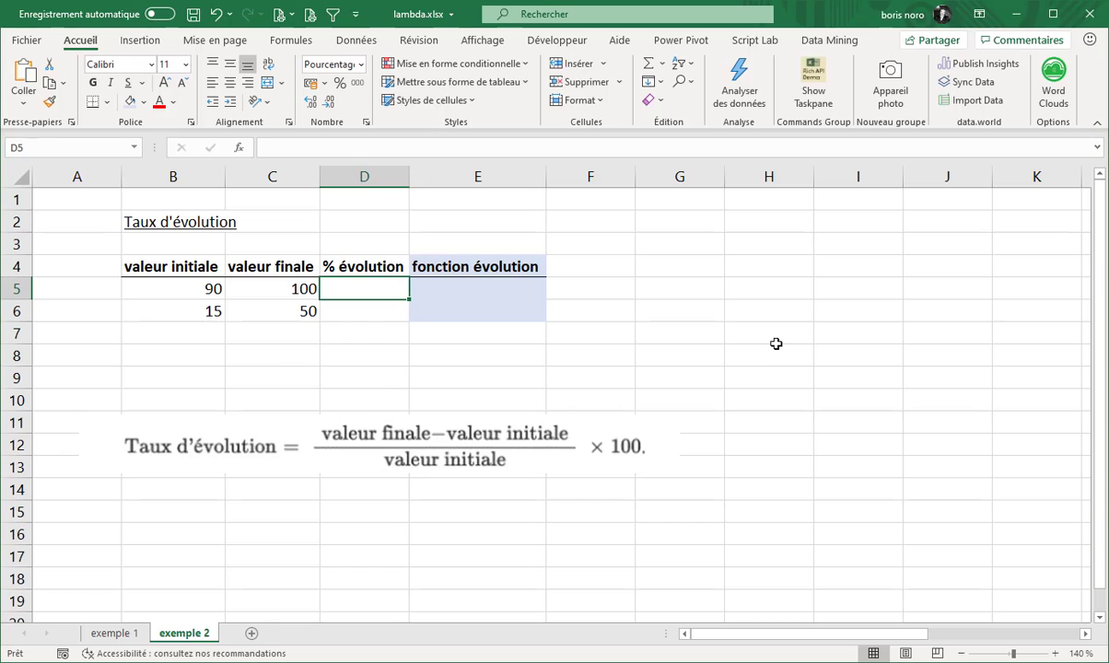
{"action": "type", "text": "="}
{"action": "left_click", "coordinate": [270, 289]}
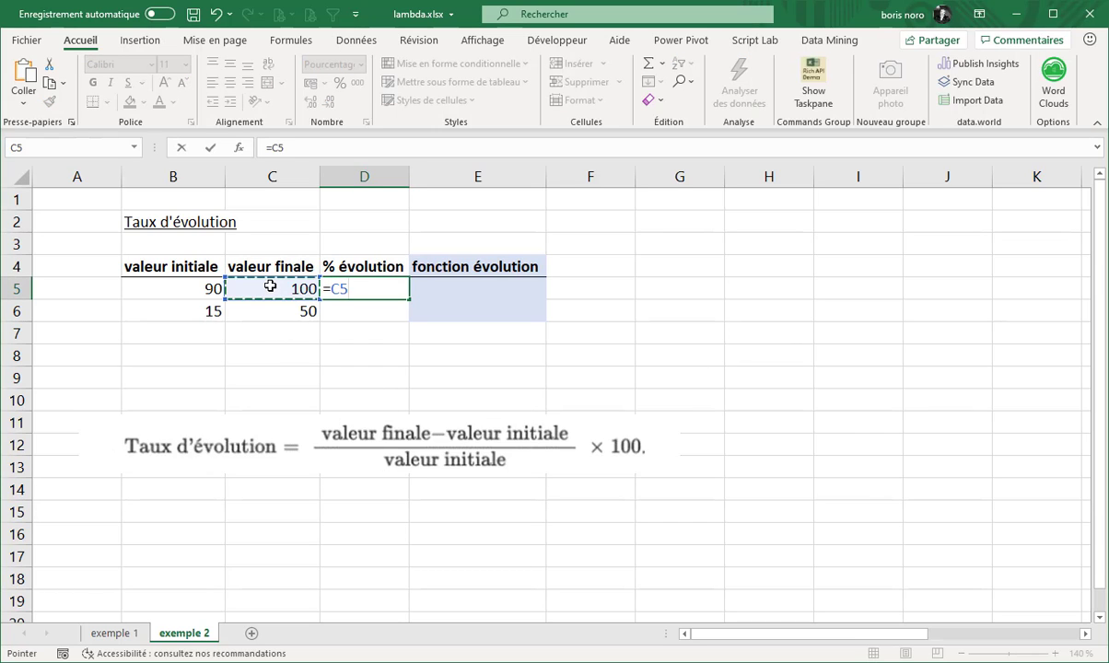
{"action": "type", "text": "-"}
{"action": "left_click", "coordinate": [198, 287]}
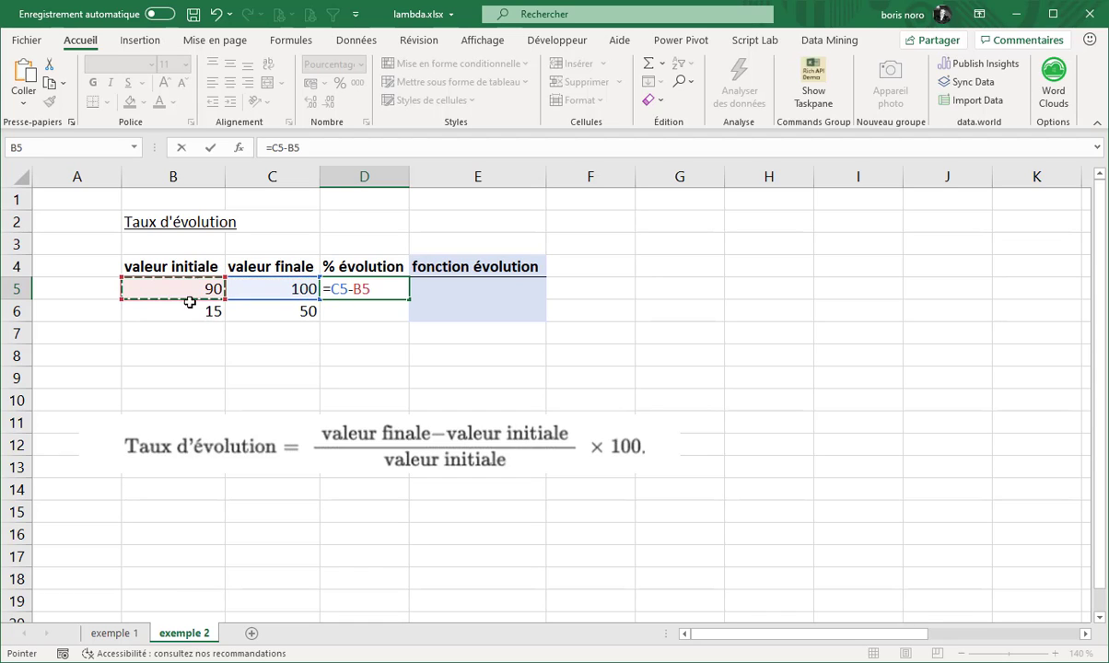
{"action": "left_click", "coordinate": [269, 147]}
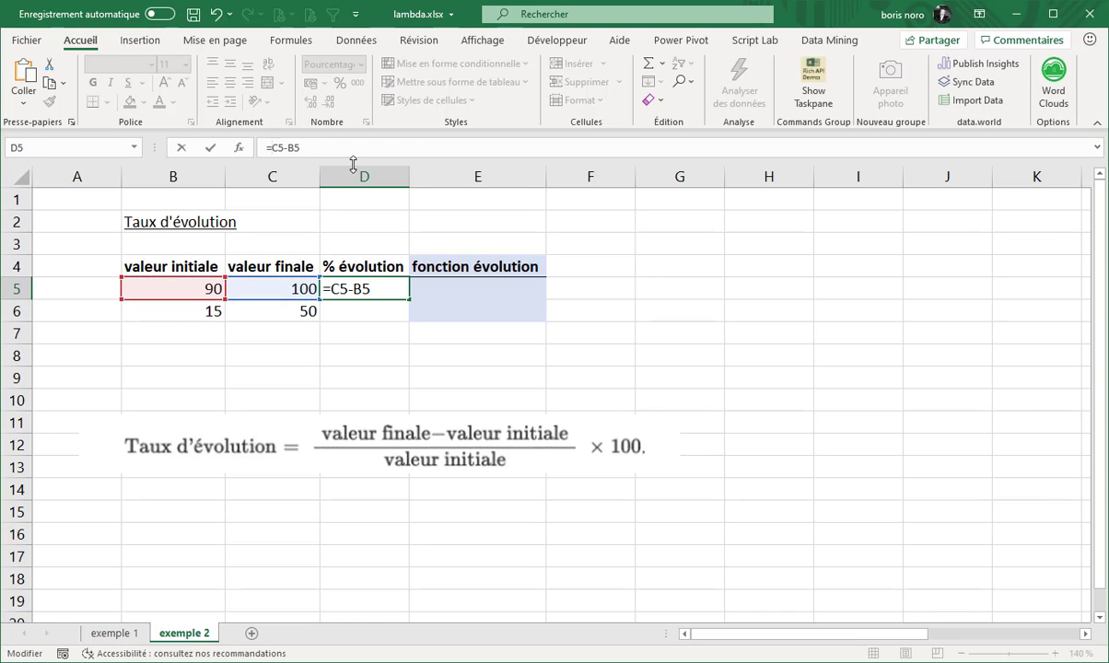
{"action": "type", "text": "("}
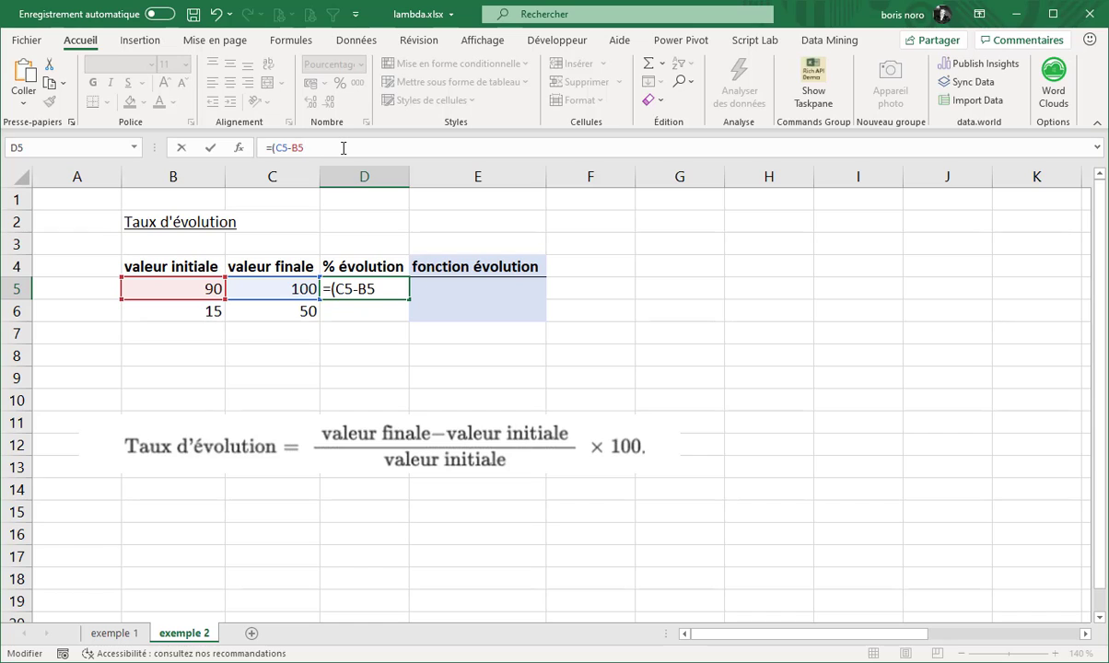
{"action": "left_click", "coordinate": [344, 148]}
{"action": "type", "text": ")/"}
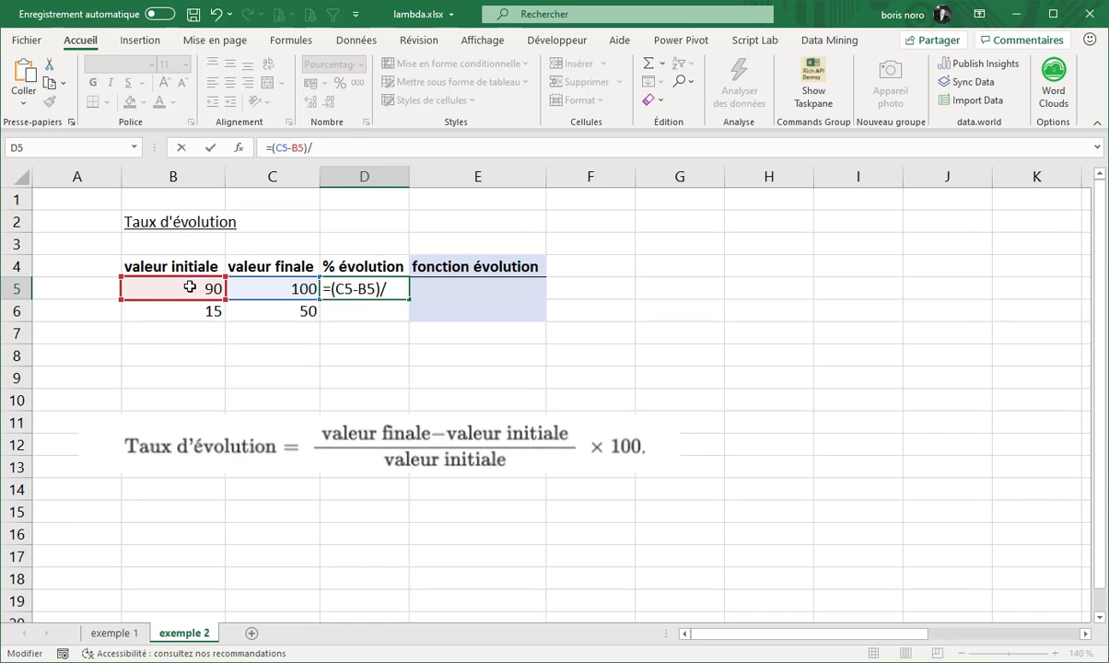
{"action": "left_click", "coordinate": [189, 287]}
{"action": "key", "text": "Return"}
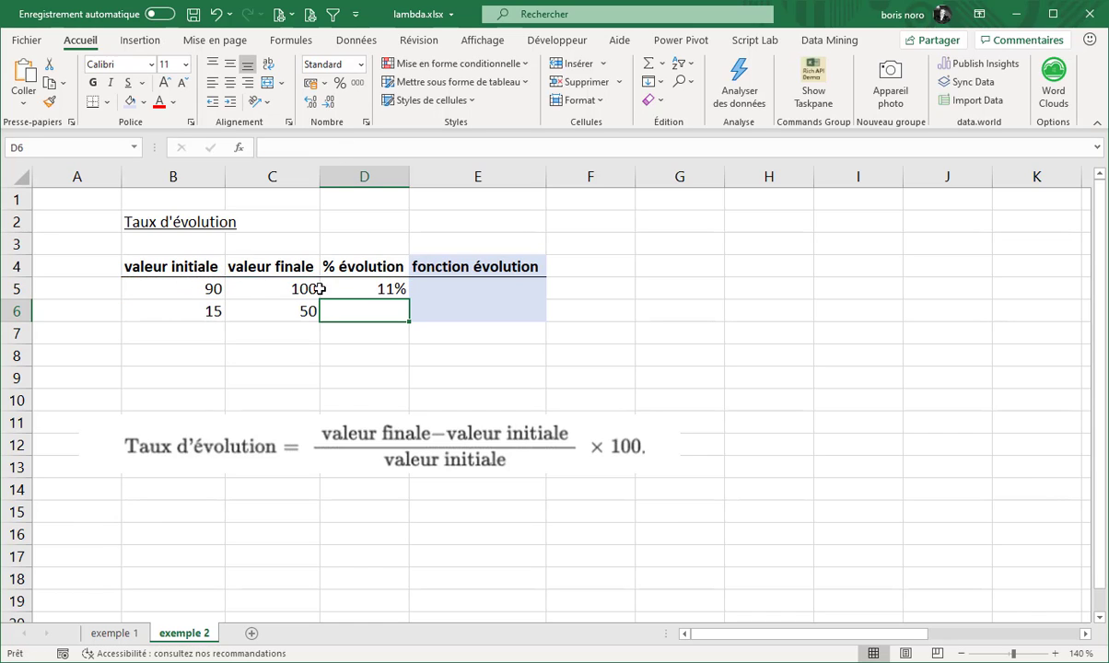
Step: Copy the evolution rate formula from D5 down to D6
{"action": "left_click", "coordinate": [350, 291]}
{"action": "left_click_drag", "start_coordinate": [408, 317], "coordinate": [408, 319]}
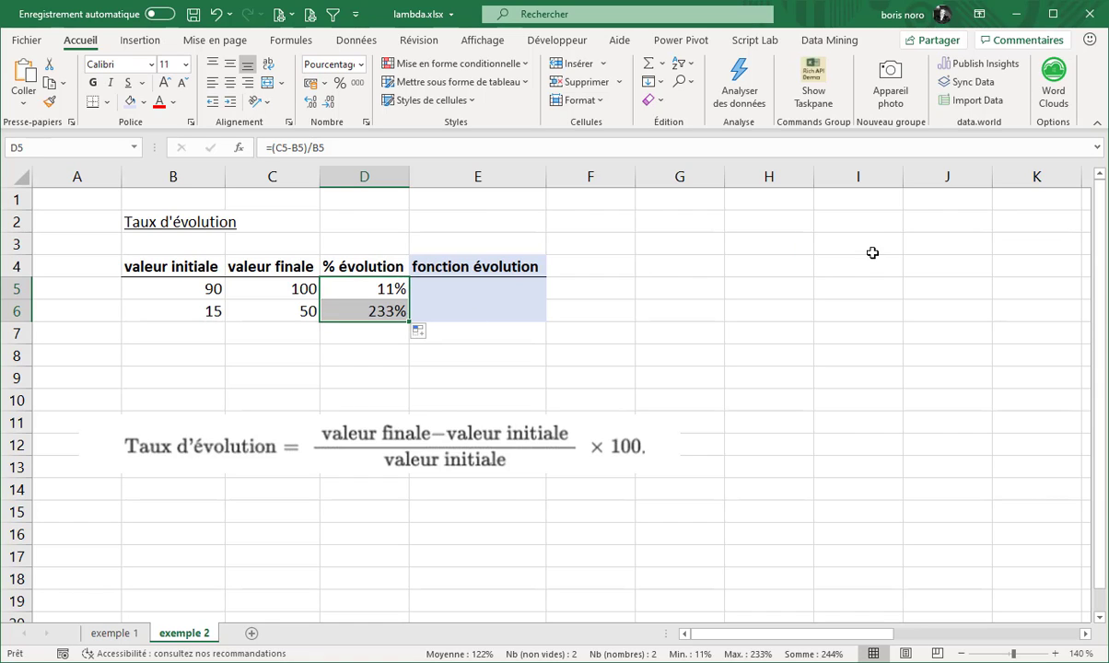
{"action": "left_click", "coordinate": [872, 250]}
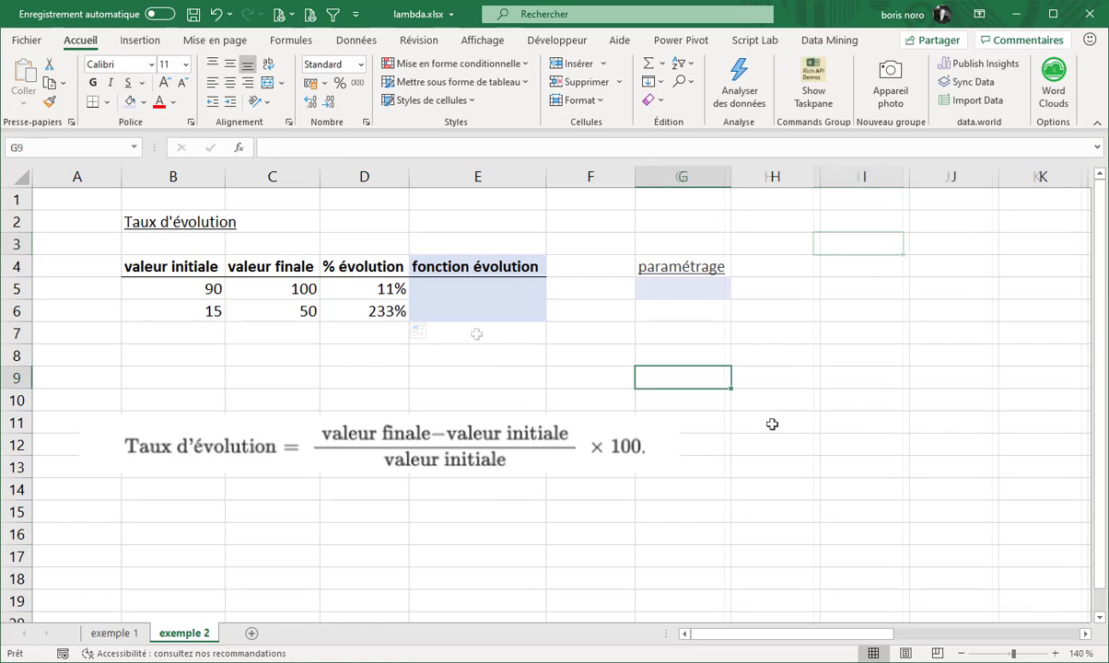
Step: Enter =LAMBDA(vi;vf;(vf-vi)/vi) in G5 under the paramétrage heading
{"action": "left_click", "coordinate": [690, 285]}
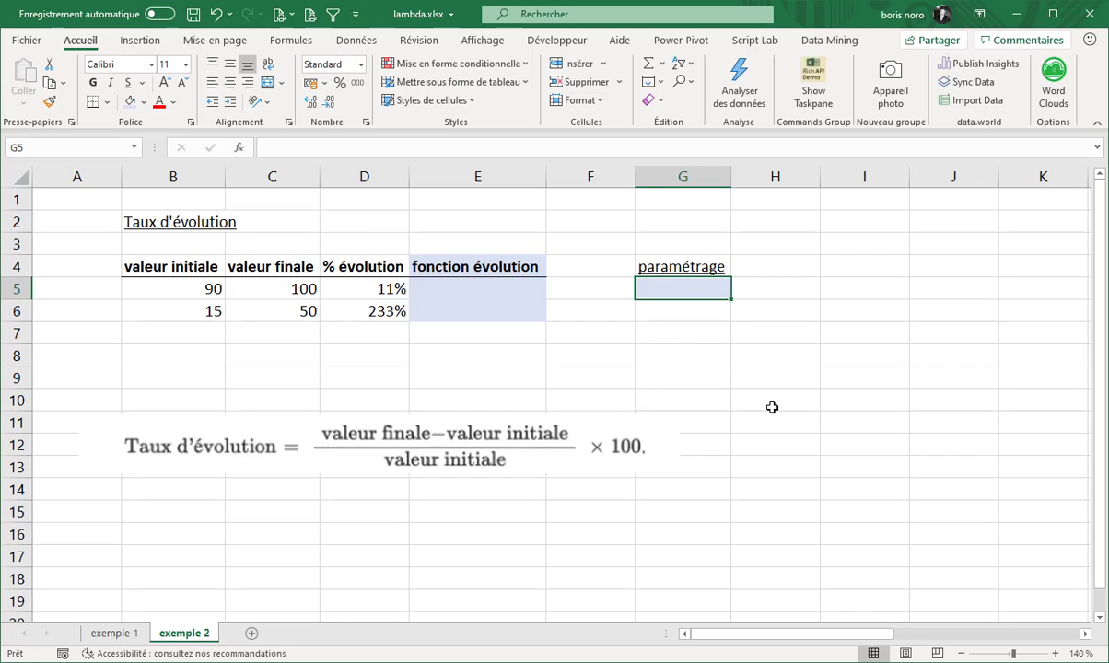
{"action": "type", "text": "="}
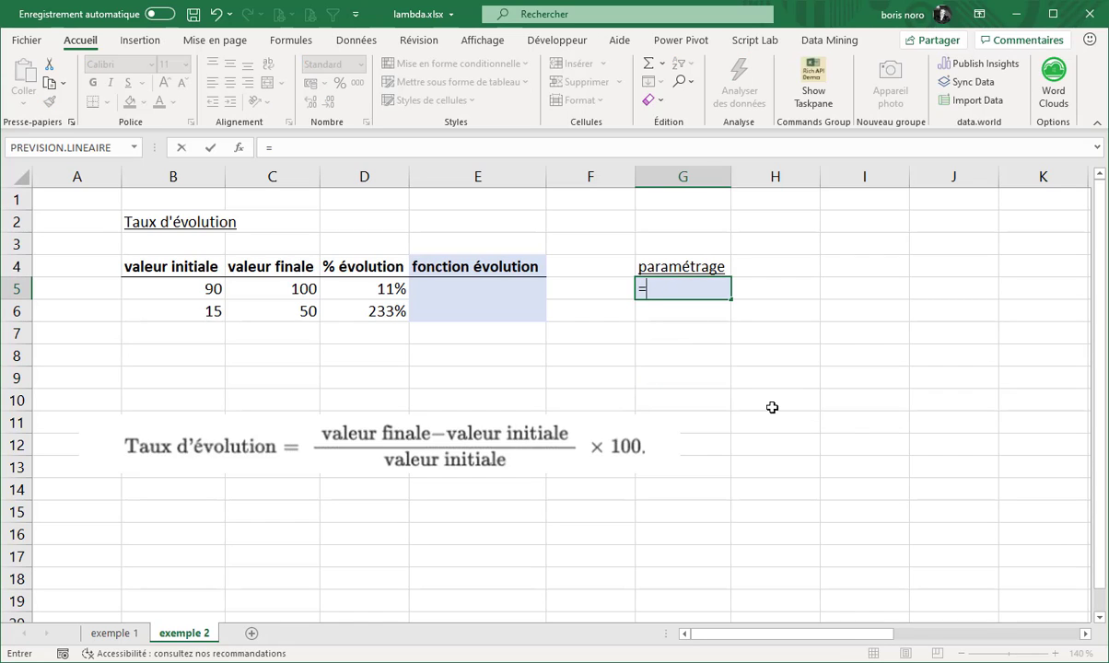
{"action": "type", "text": "LAMBDA("}
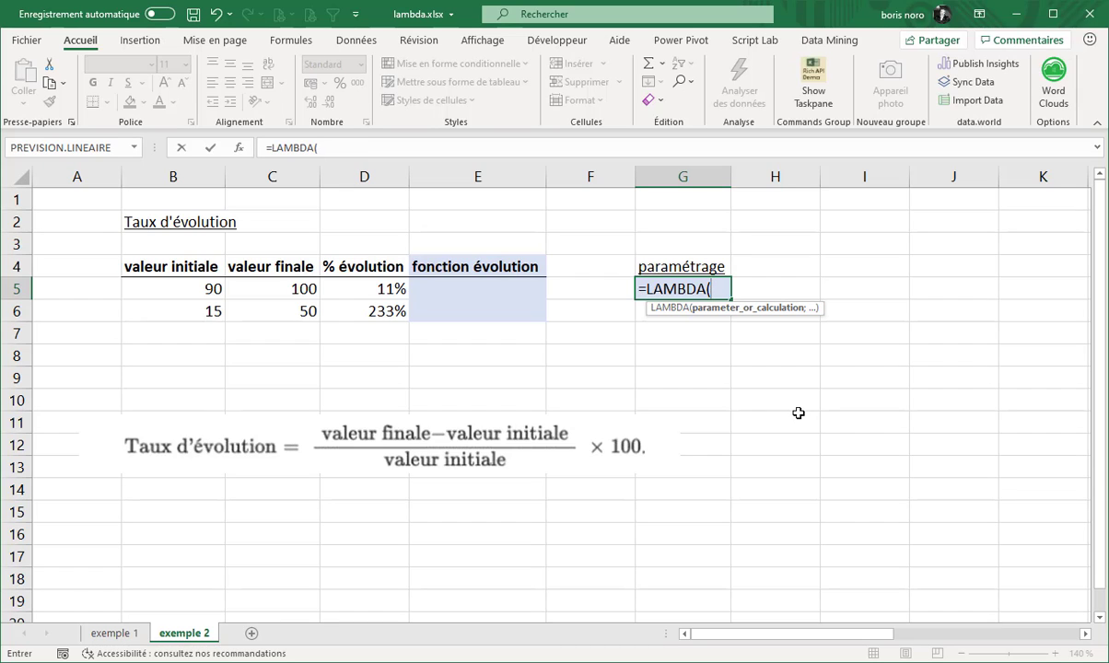
{"action": "type", "text": "vi;"}
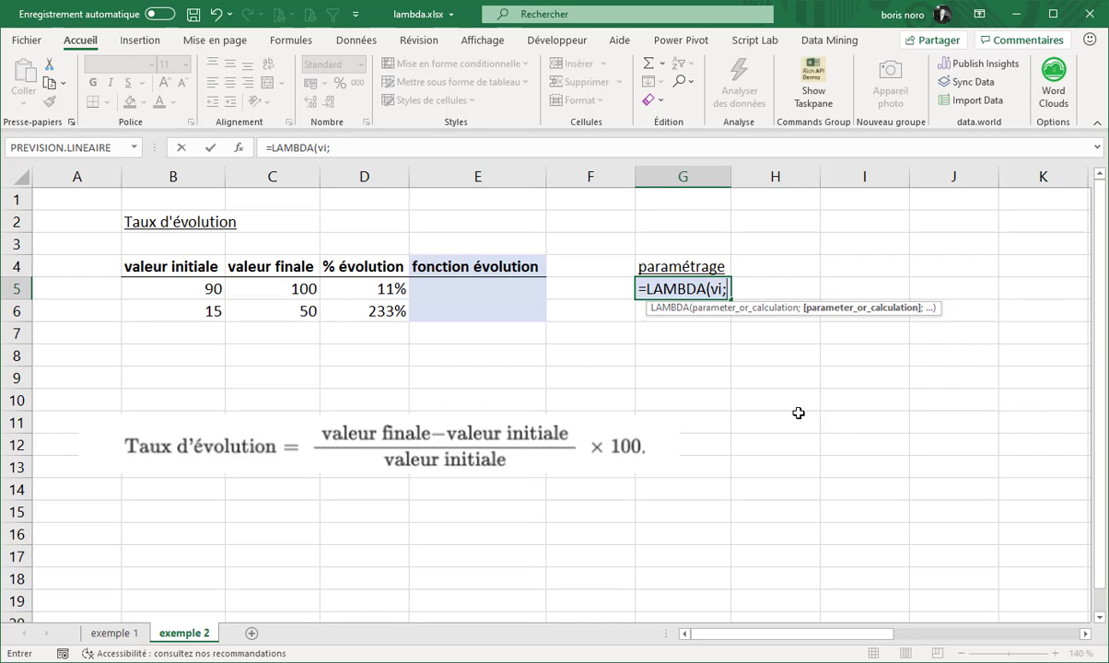
{"action": "type", "text": "vf;"}
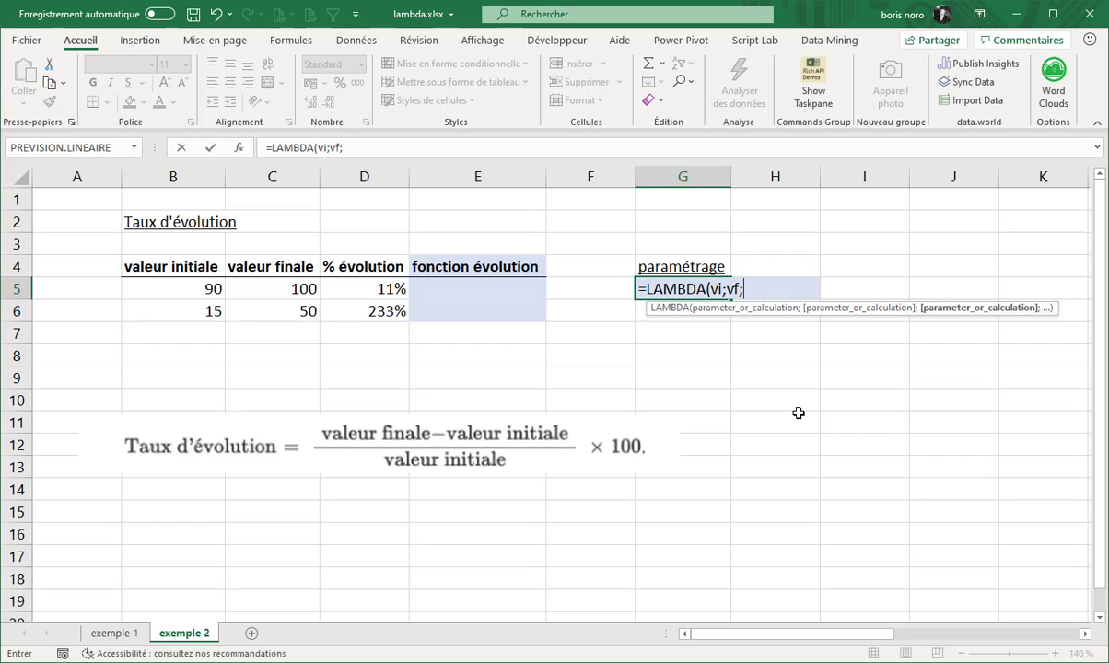
{"action": "type", "text": "(vf-vi)"}
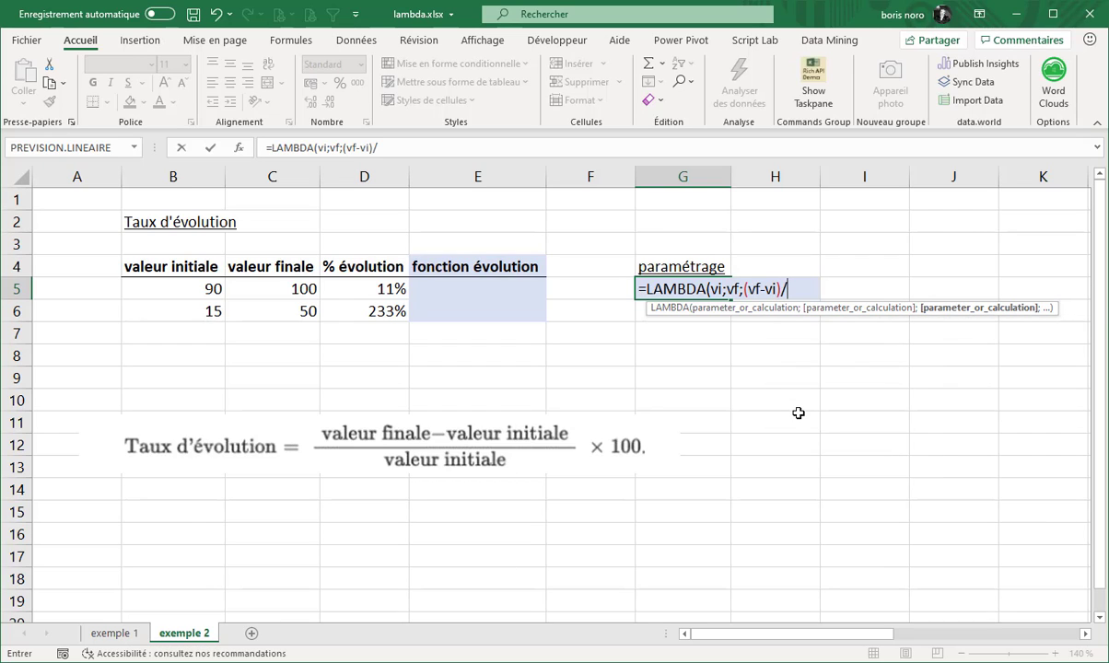
{"action": "type", "text": "/vi)"}
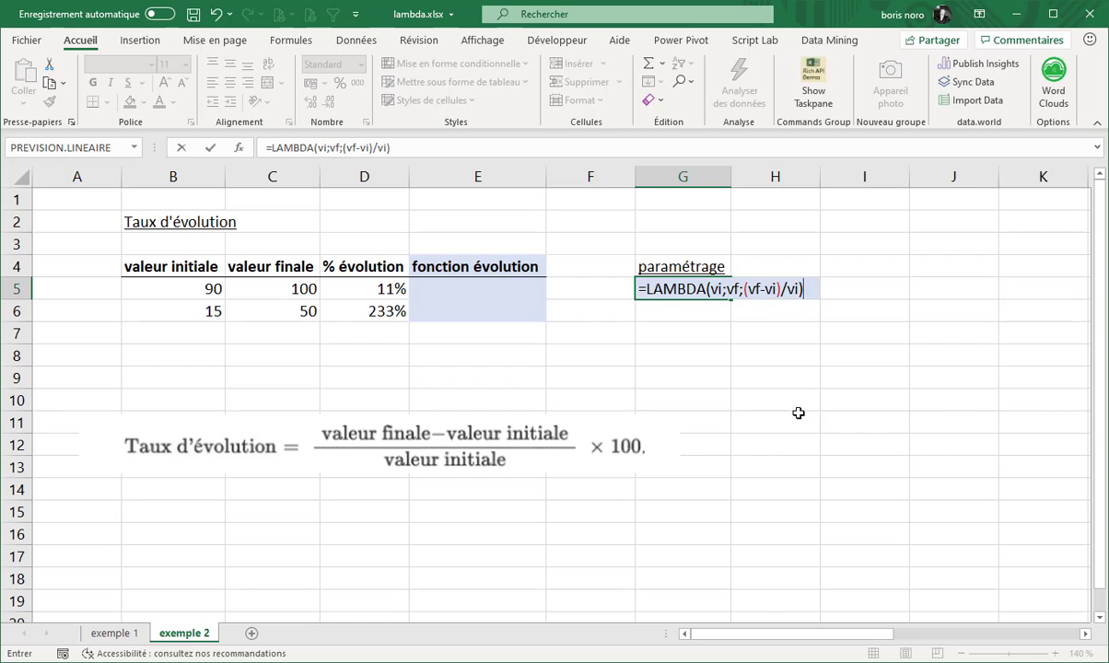
{"action": "key", "text": "ctrl+Return"}
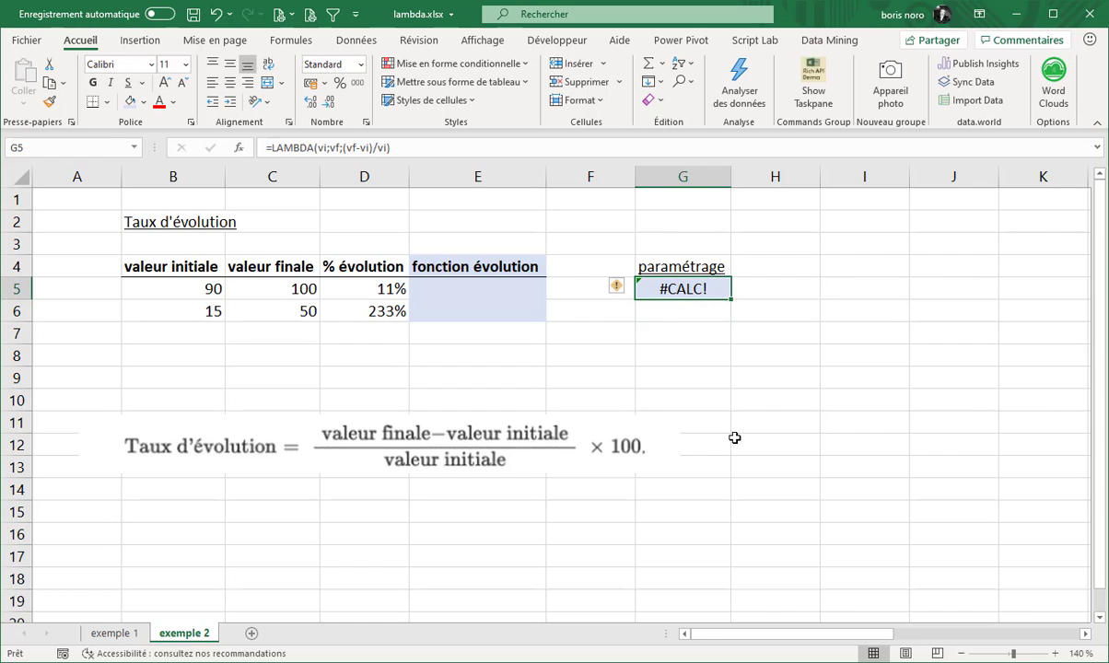
Step: Define the workbook-level name tx_evolution that refers to the LAMBDA formula copied from G5
{"action": "left_click", "coordinate": [370, 148]}
{"action": "left_click_drag", "start_coordinate": [370, 147], "coordinate": [264, 147]}
{"action": "key", "text": "ctrl+c"}
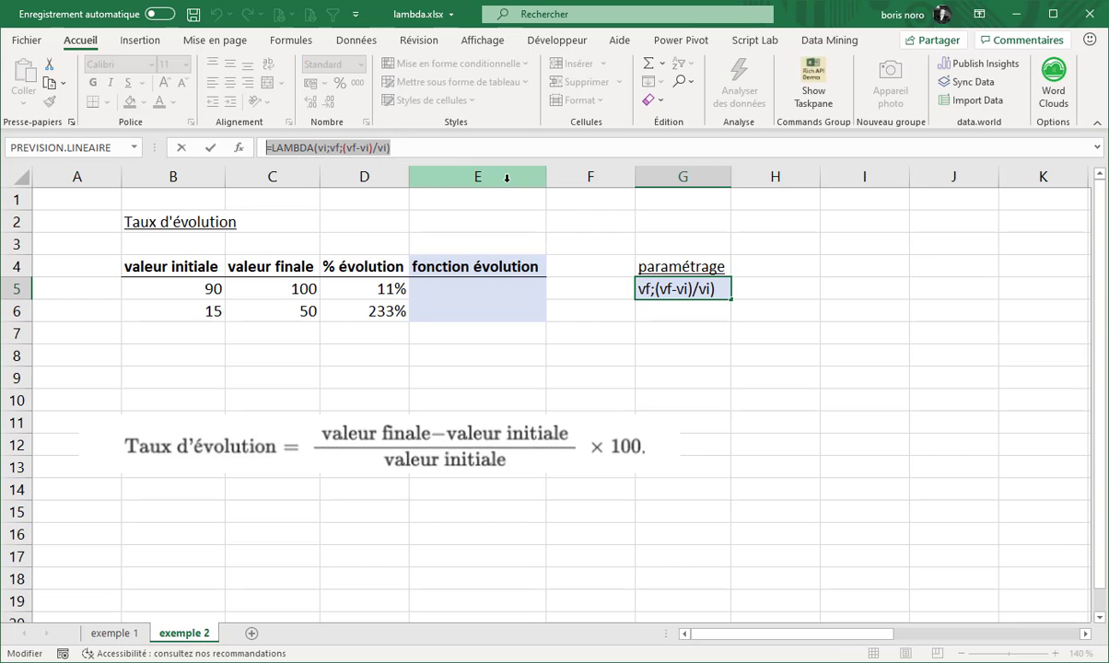
{"action": "left_click", "coordinate": [291, 42]}
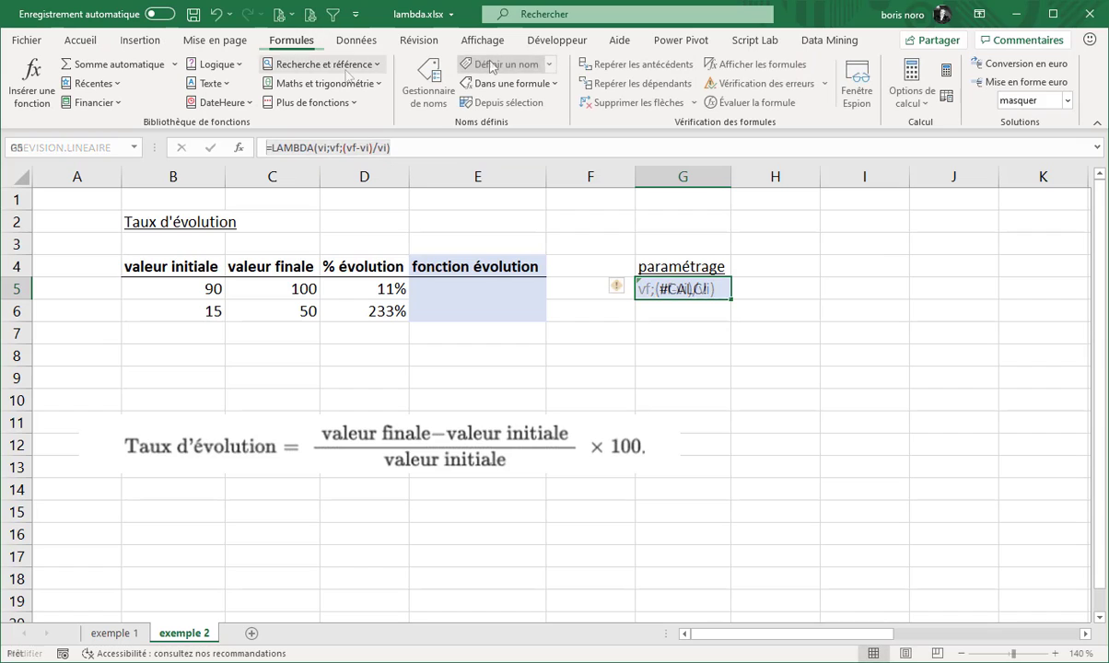
{"action": "left_click", "coordinate": [488, 64]}
{"action": "key", "text": "Delete"}
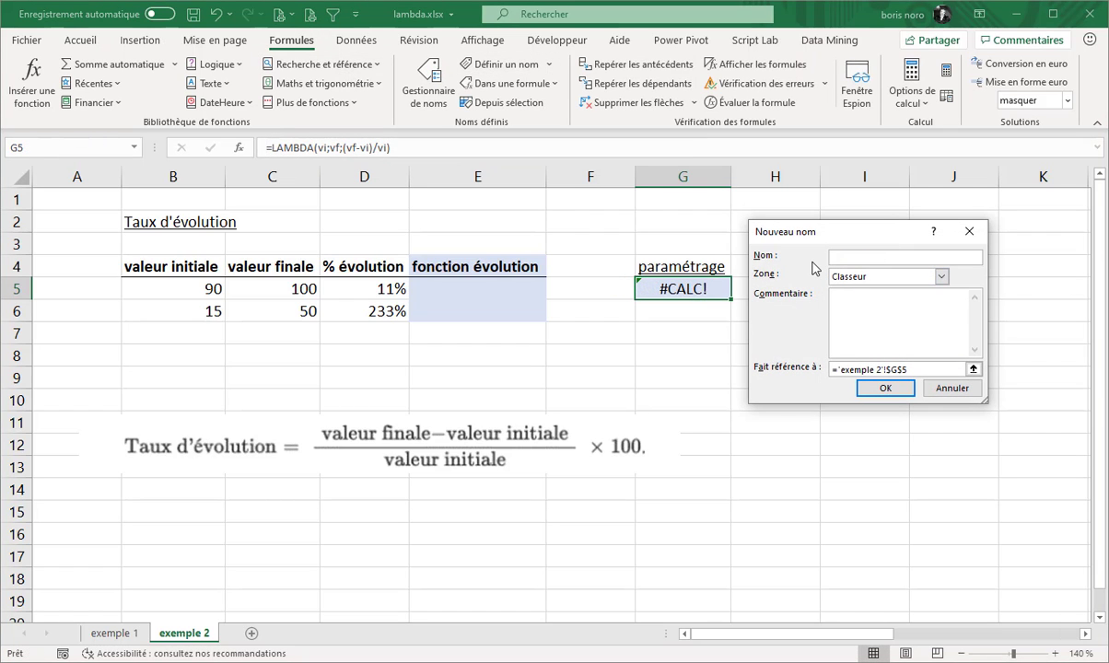
{"action": "type", "text": "tx_evolution"}
{"action": "left_click_drag", "start_coordinate": [912, 370], "coordinate": [841, 373]}
{"action": "right_click", "coordinate": [903, 370]}
{"action": "left_click", "coordinate": [945, 419]}
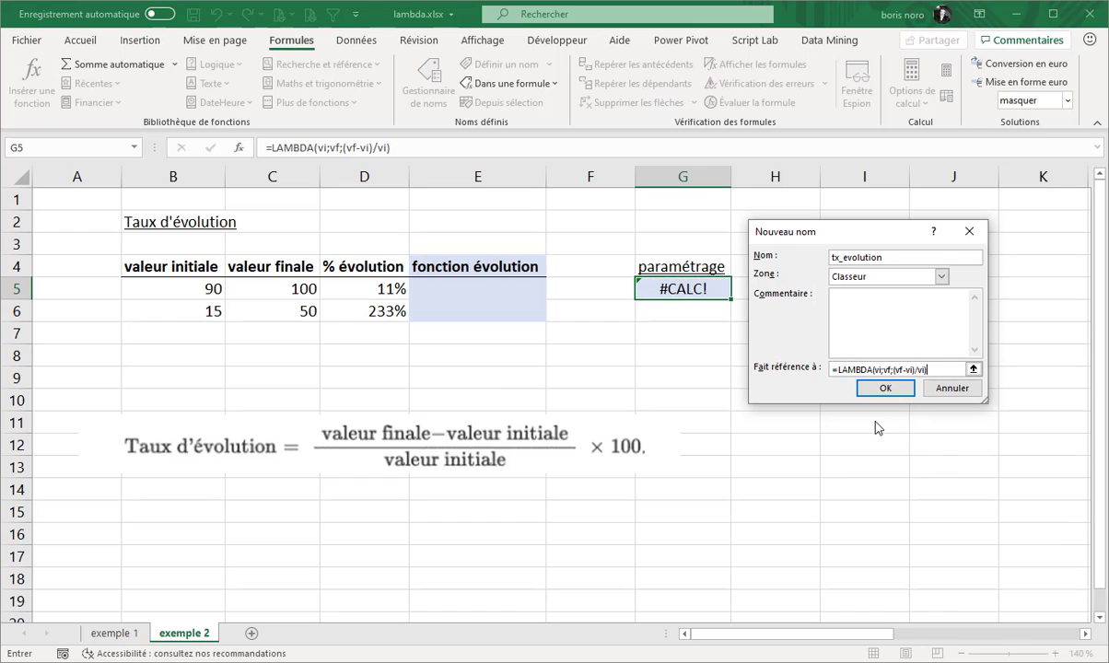
{"action": "left_click", "coordinate": [885, 388]}
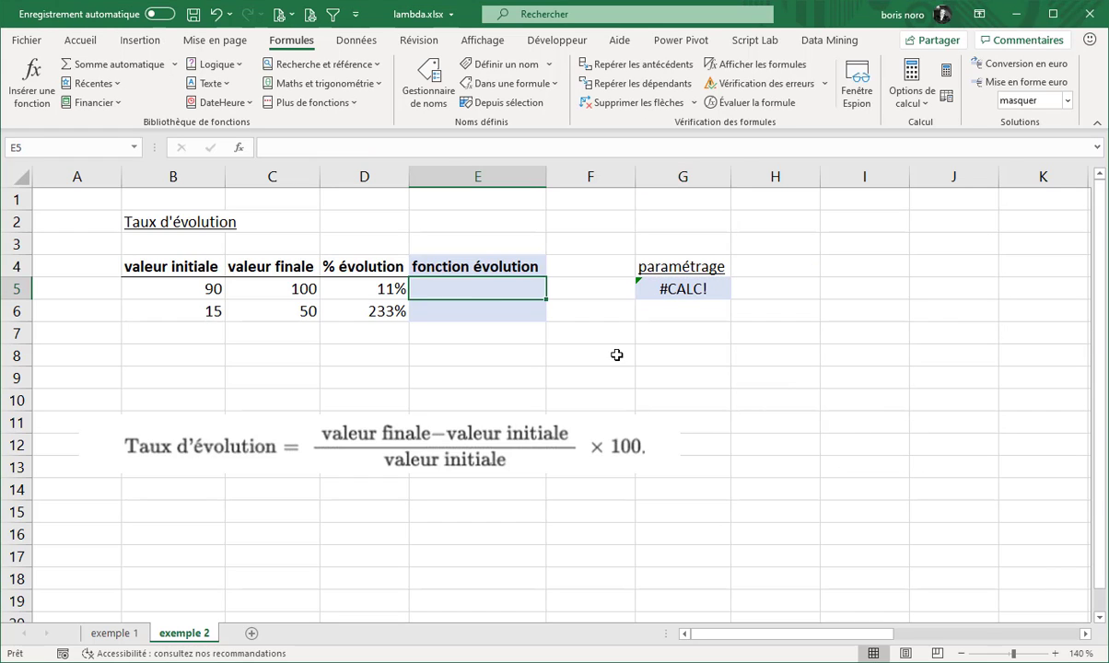
Step: Enter =tx_evolution(B5;C5) in E5 and extend it down the fonction évolution column to E6
{"action": "type", "text": "tx"}
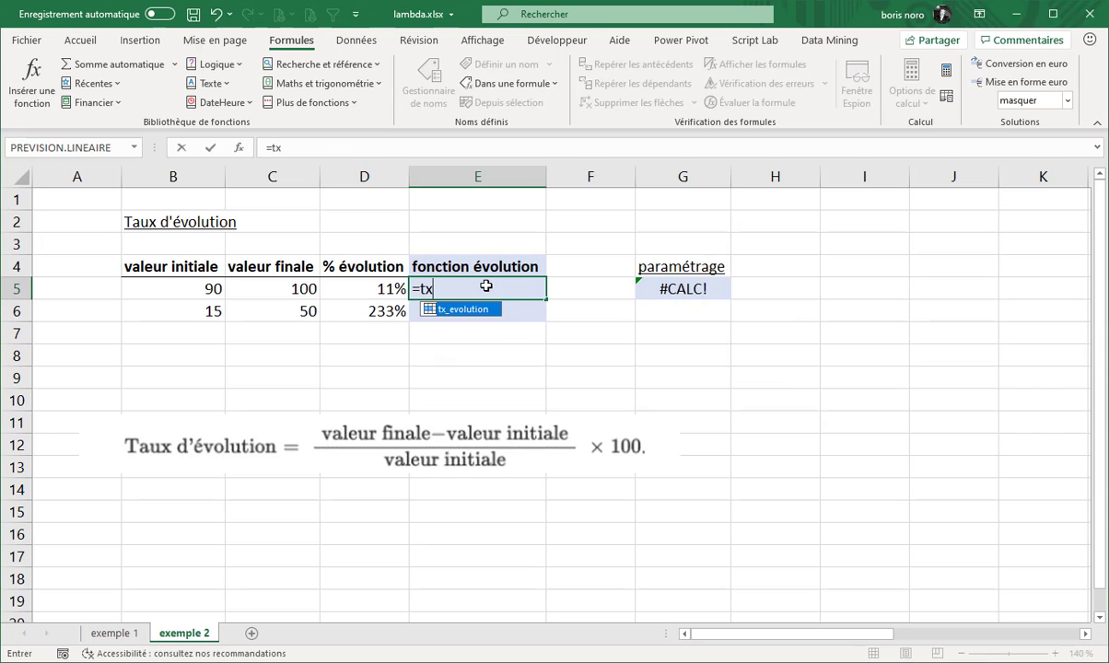
{"action": "key", "text": "Tab"}
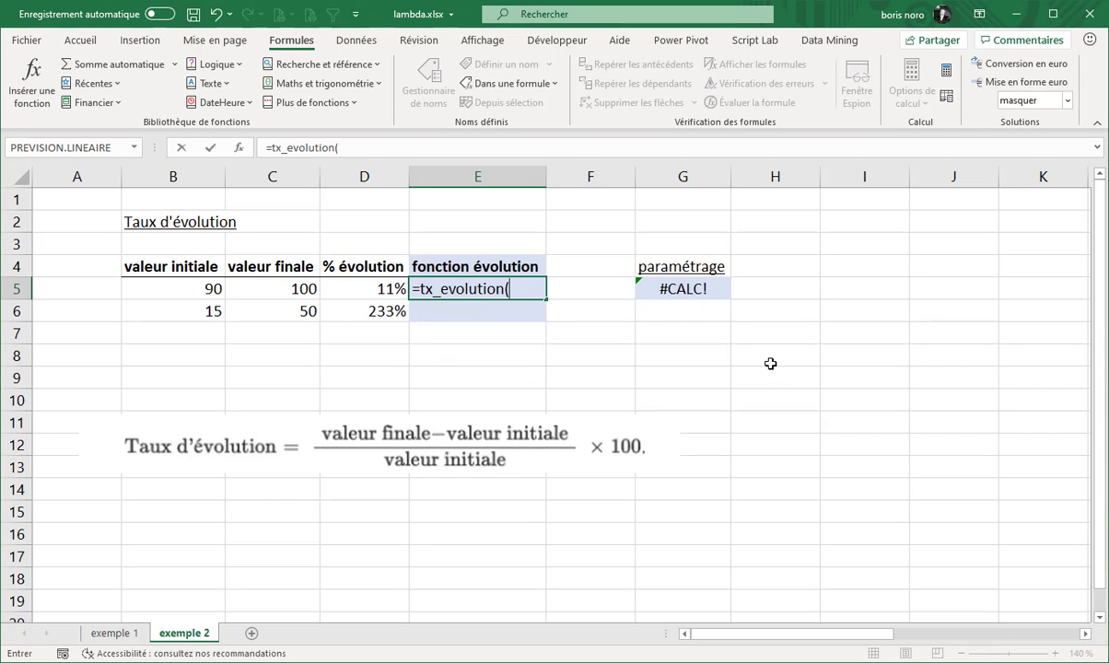
{"action": "left_click", "coordinate": [180, 289]}
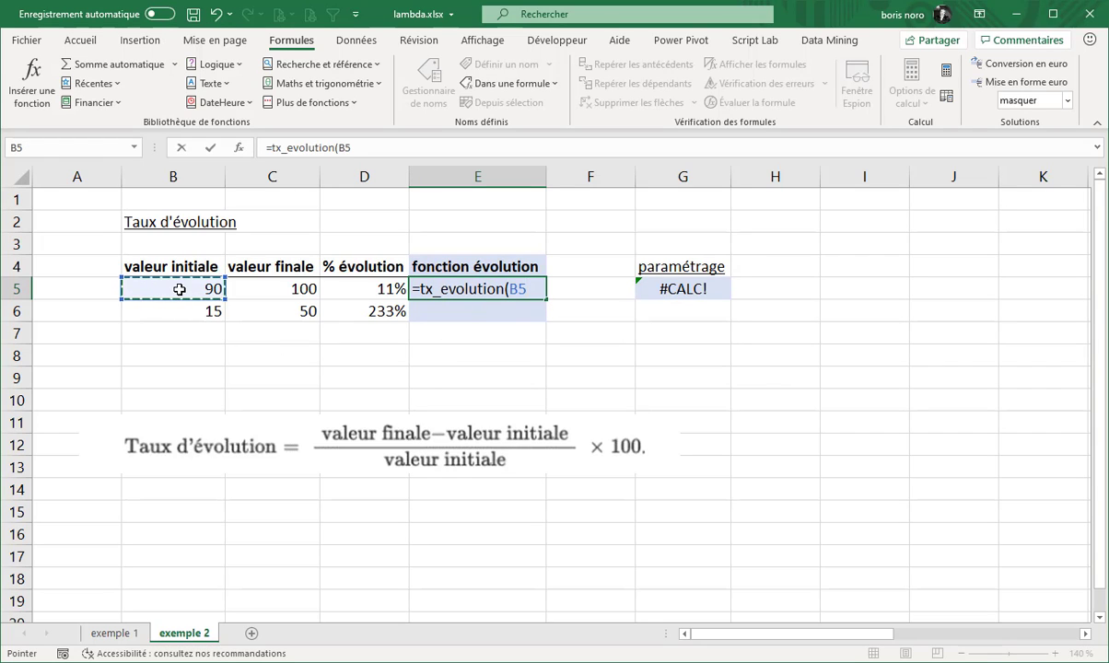
{"action": "type", "text": ";"}
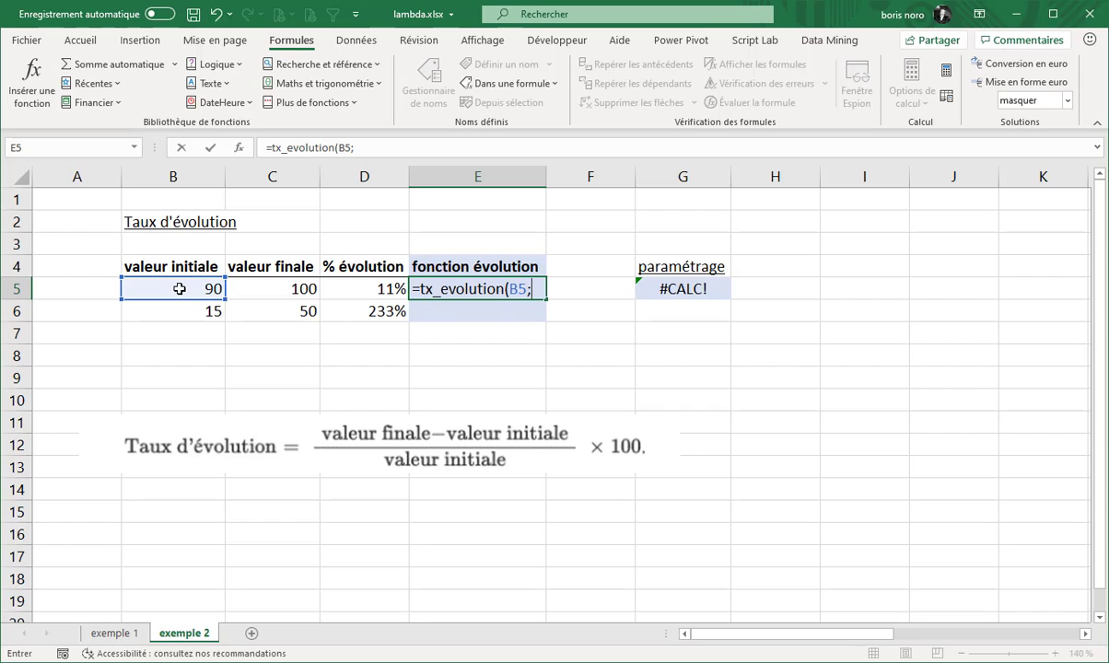
{"action": "left_click", "coordinate": [270, 290]}
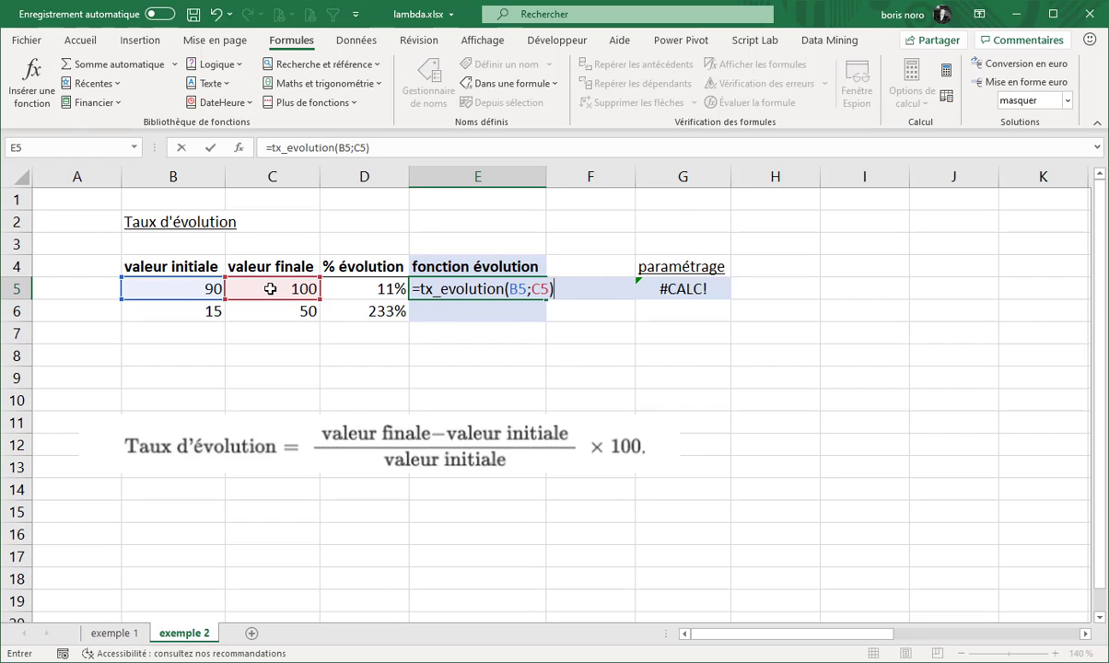
{"action": "key", "text": "ctrl+Return"}
{"action": "left_click_drag", "start_coordinate": [545, 311], "coordinate": [544, 313]}
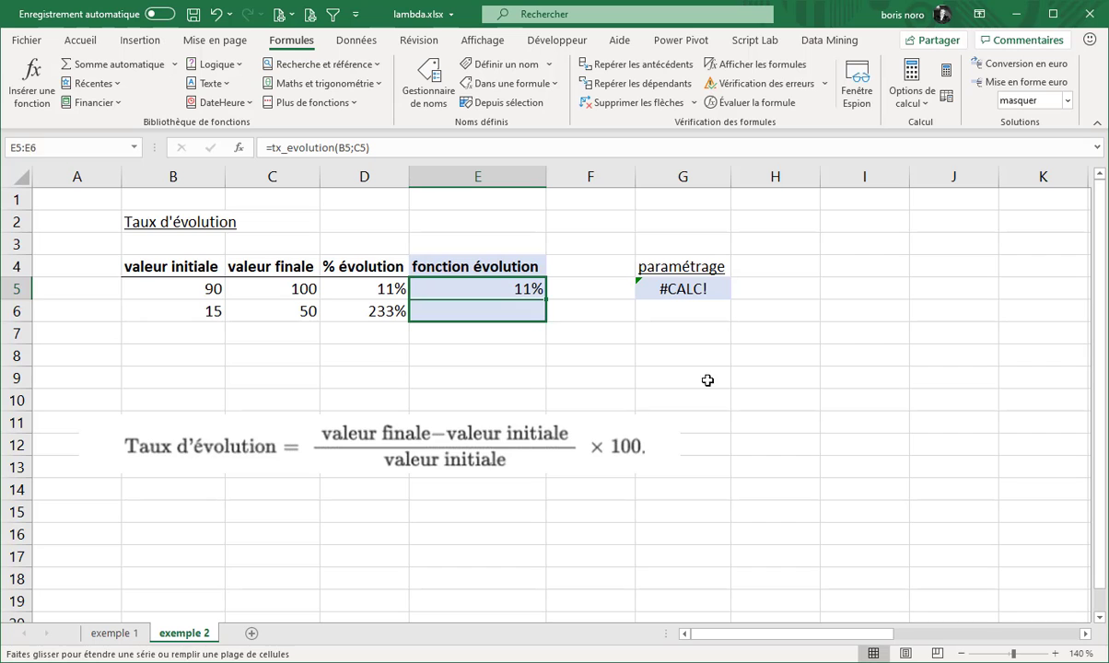
{"action": "left_click", "coordinate": [785, 375]}
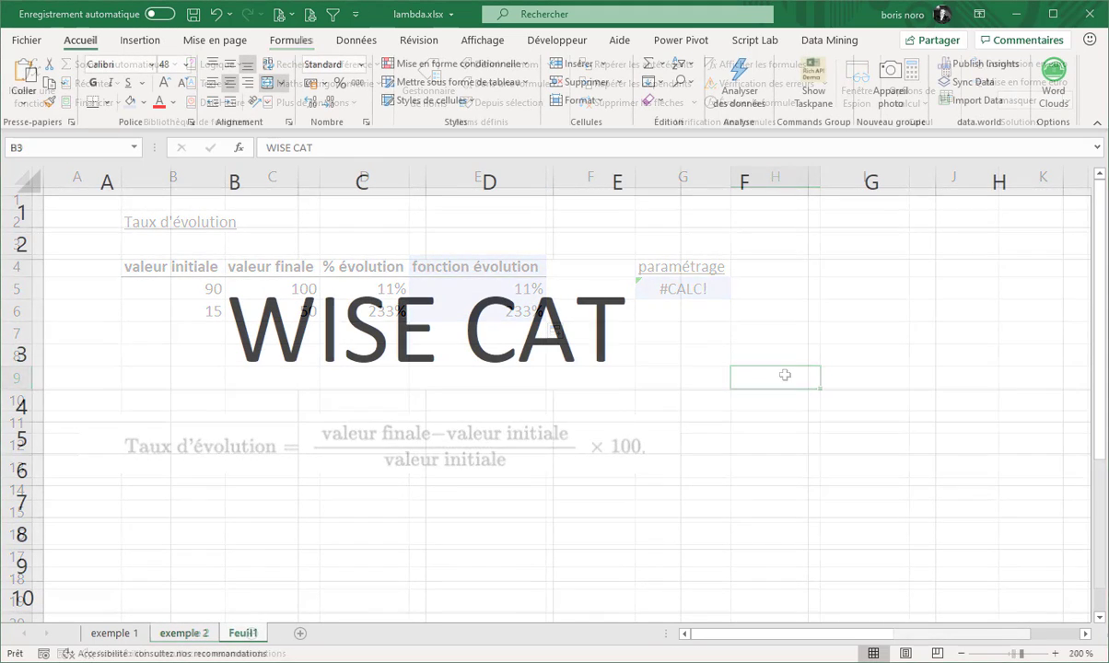